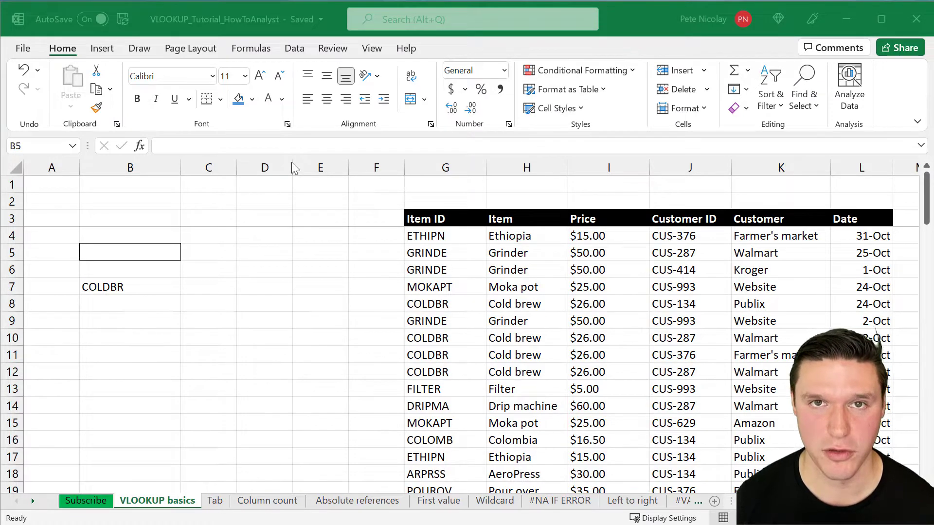
Start =VLOOKUP in B5 with B7 as the lookup value and the table beginning at G3
text(=vlook)
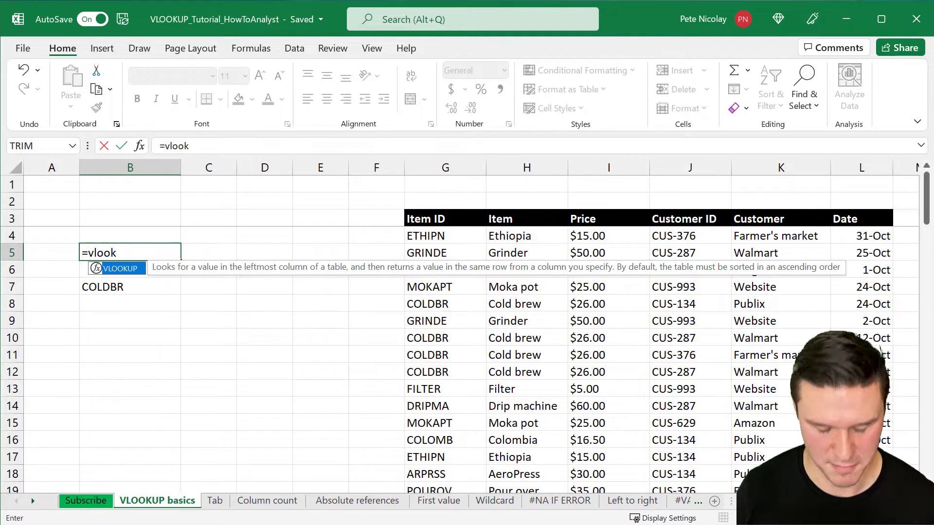
text(up()
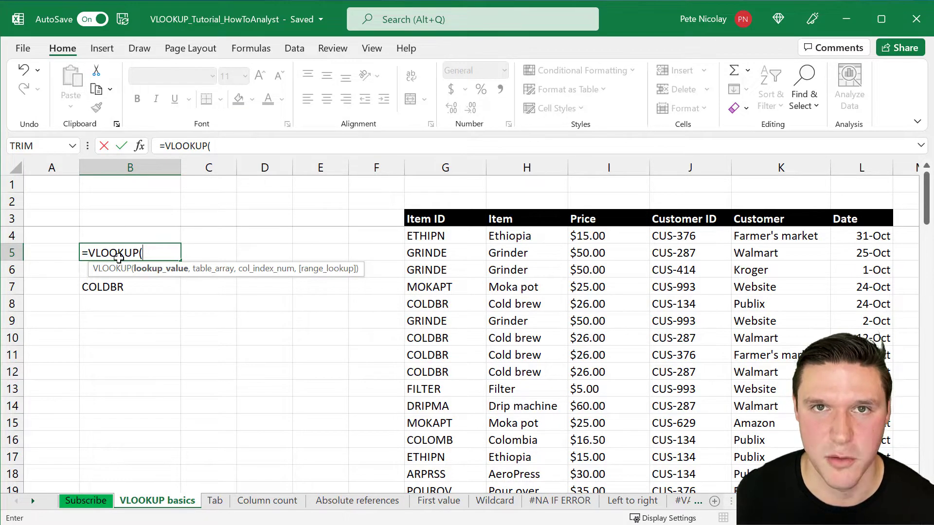
click(120, 290)
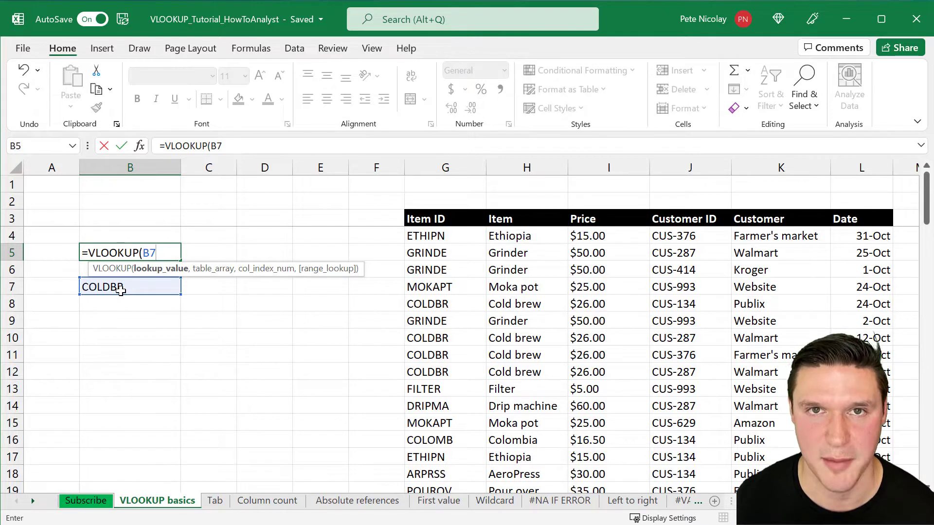
text(,)
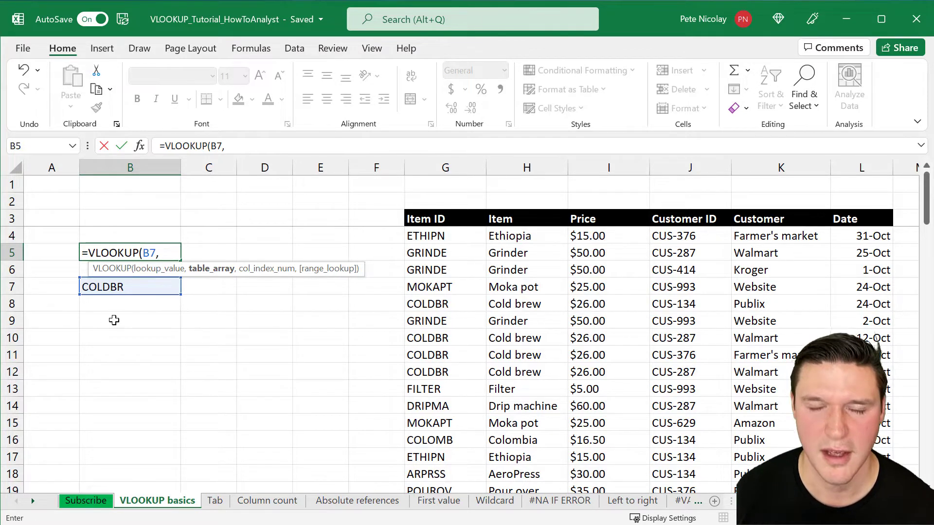
click(431, 220)
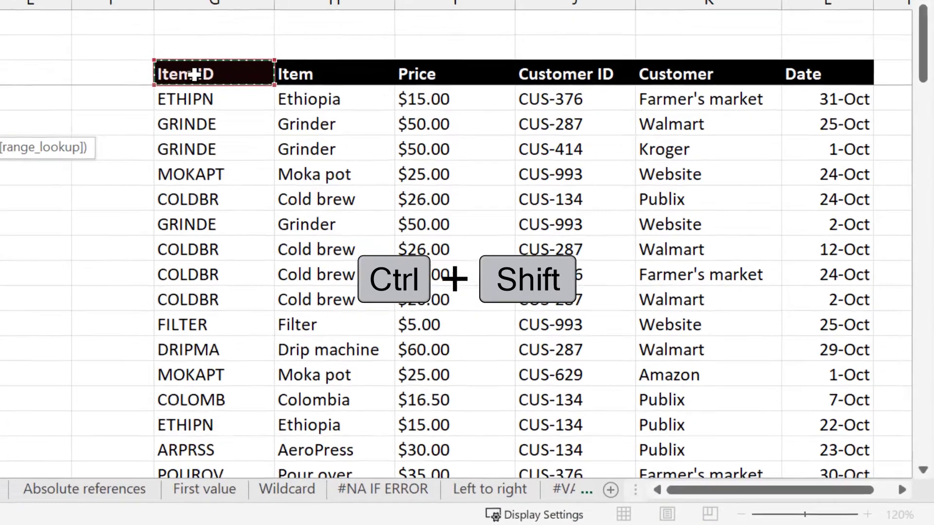
Extend the table to G3:L90 and finish the lookup with column 3 and FALSE for exact match
key(ctrl+shift+Right)
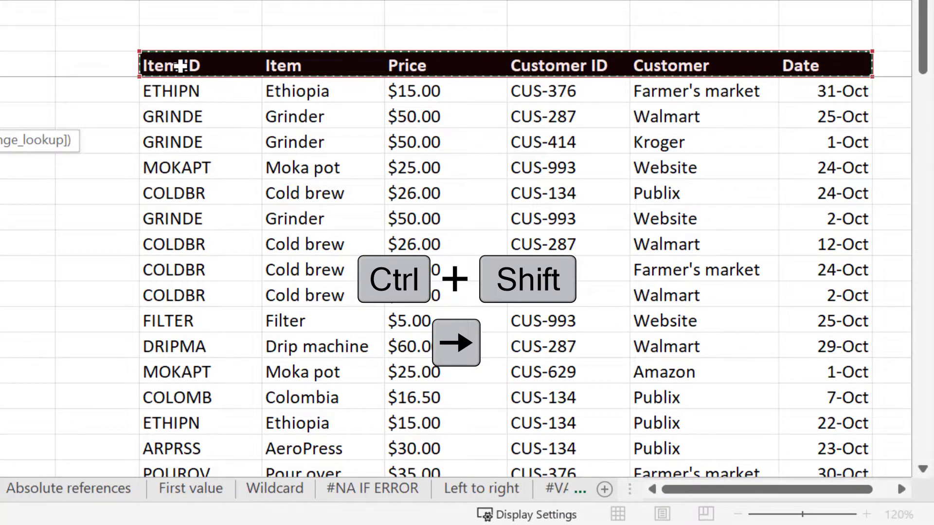
key(ctrl+shift+Down)
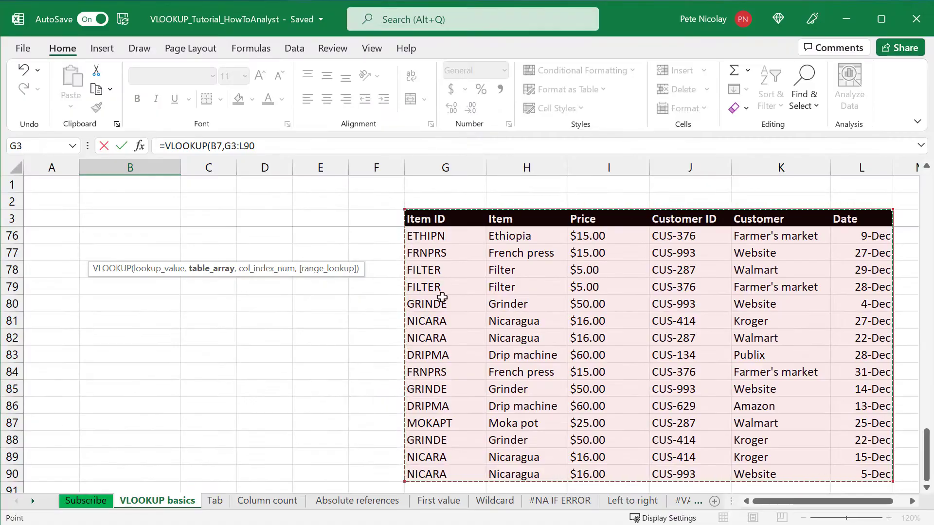
text(,)
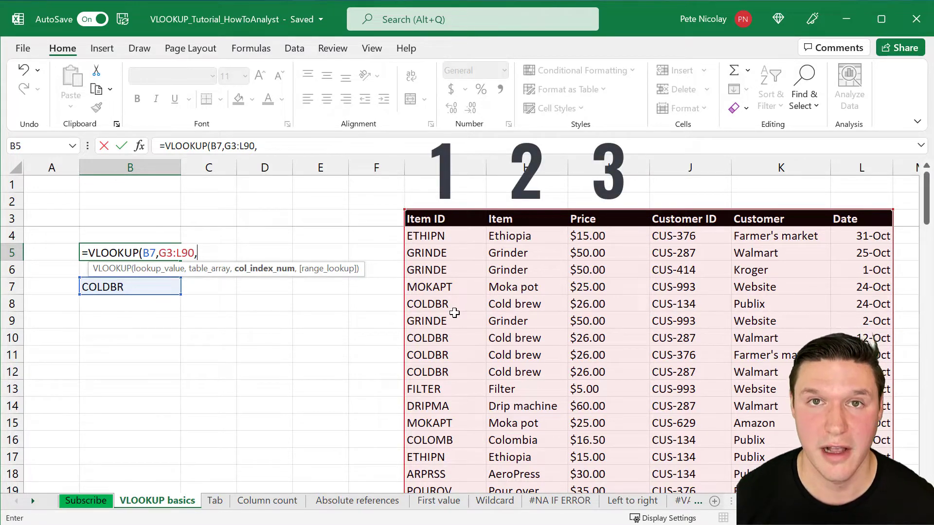
text(3,)
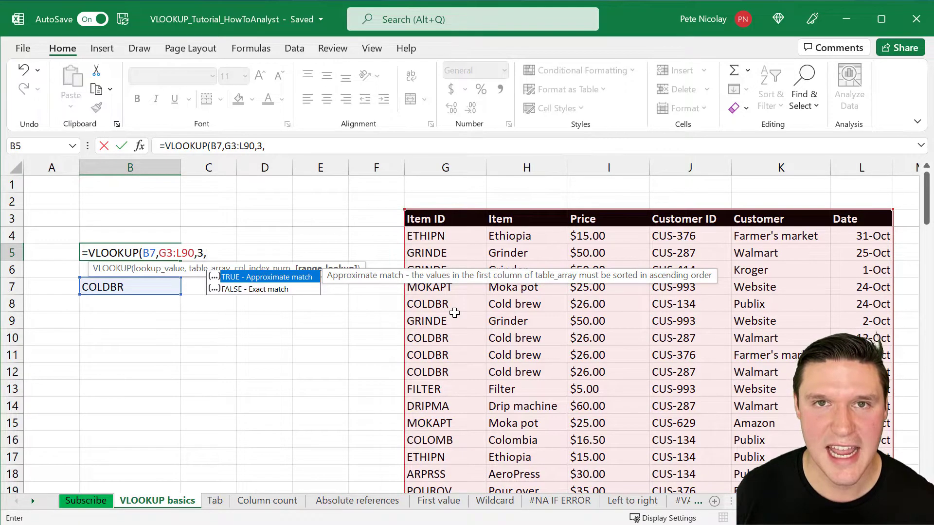
text(FALSE)
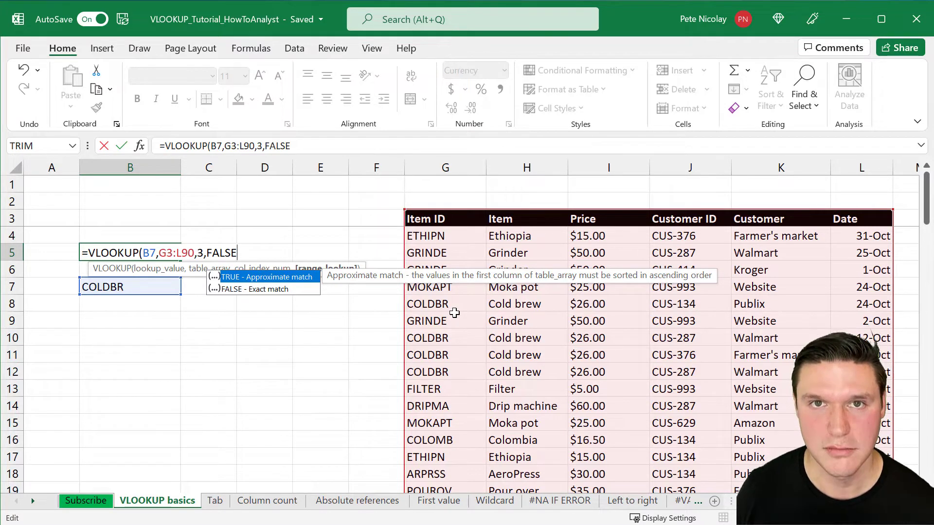
text())
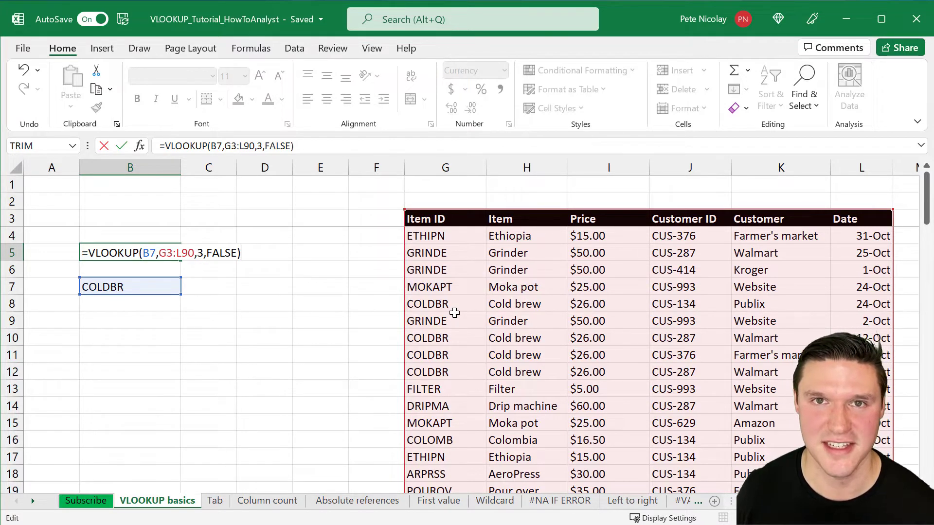
key(Return)
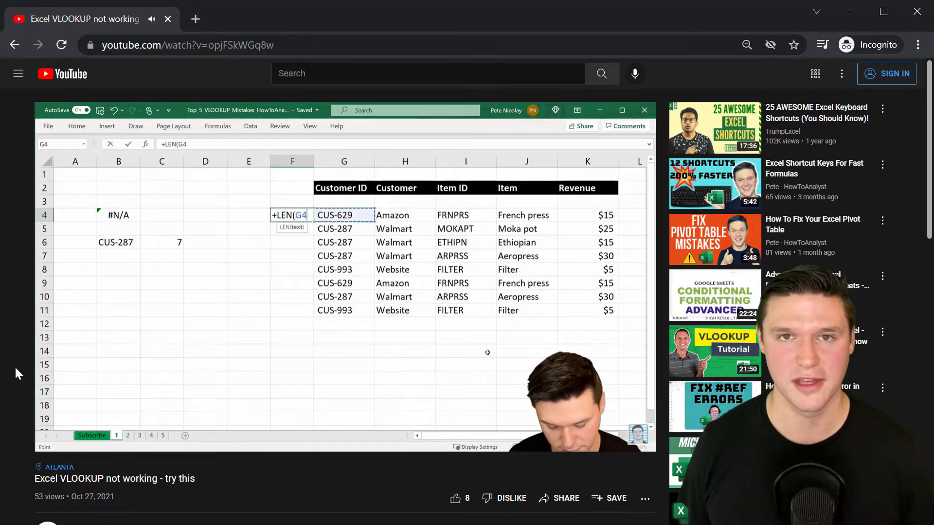
Scroll down to the video description and follow the practice workbook link
scroll(15, 369, down, 4)
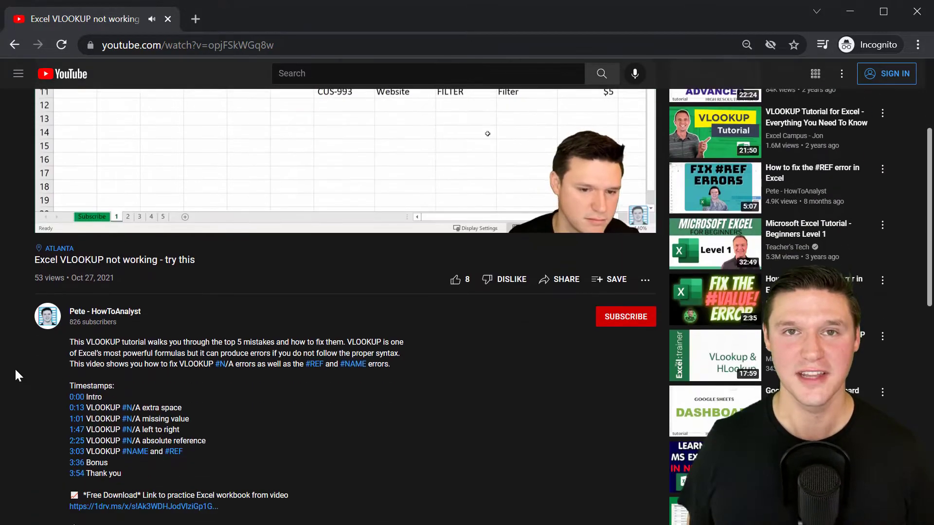
scroll(48, 396, down, 2)
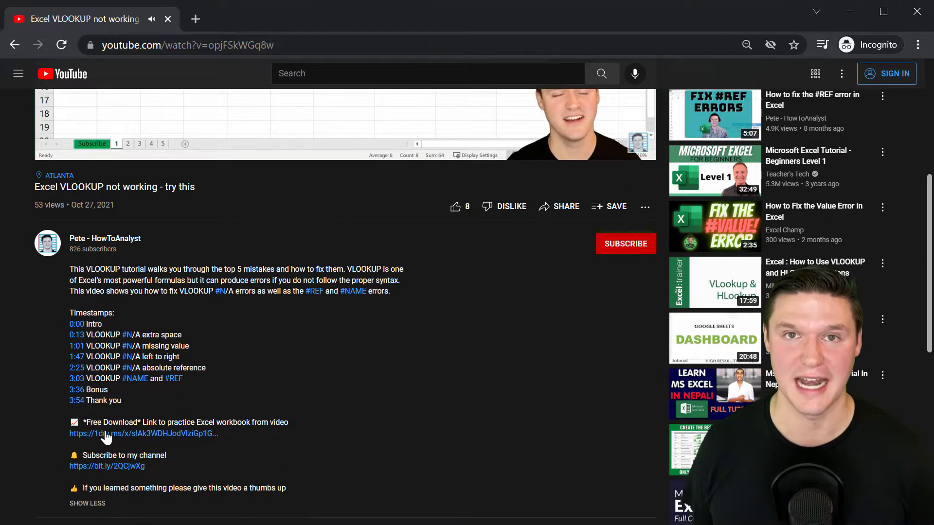
click(104, 379)
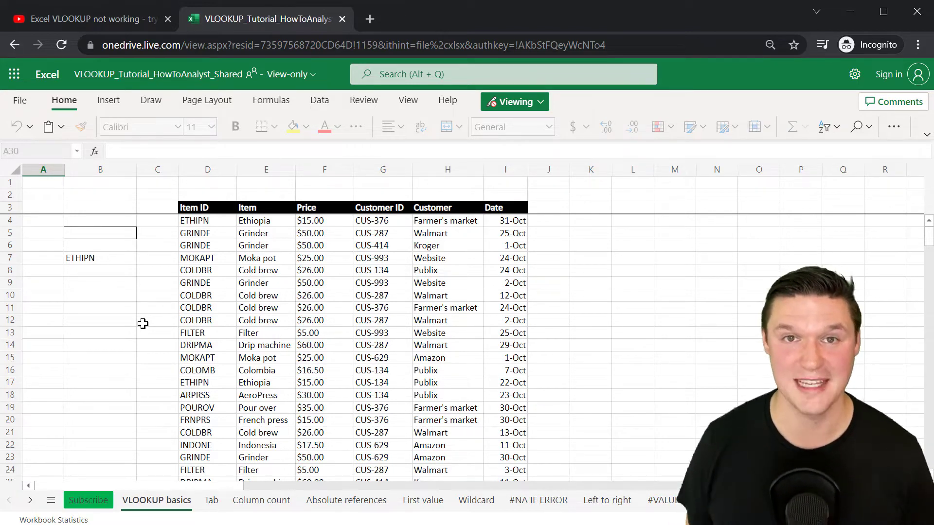
Download a copy of the workbook via File > Save As and open the downloaded file
click(19, 100)
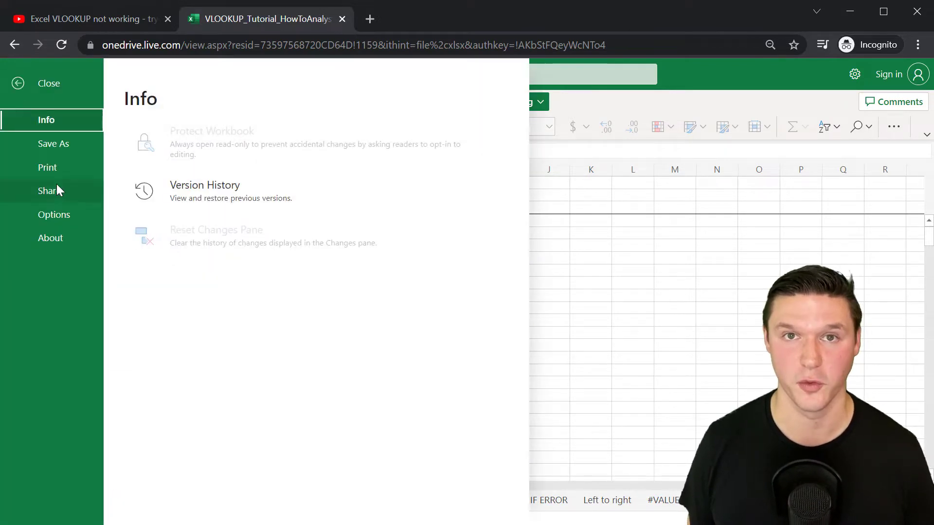
click(59, 140)
click(194, 142)
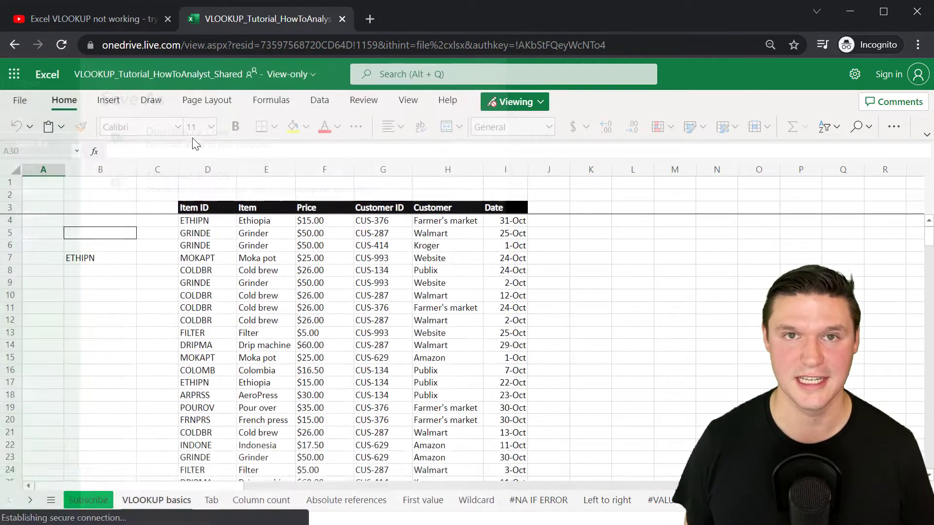
click(122, 506)
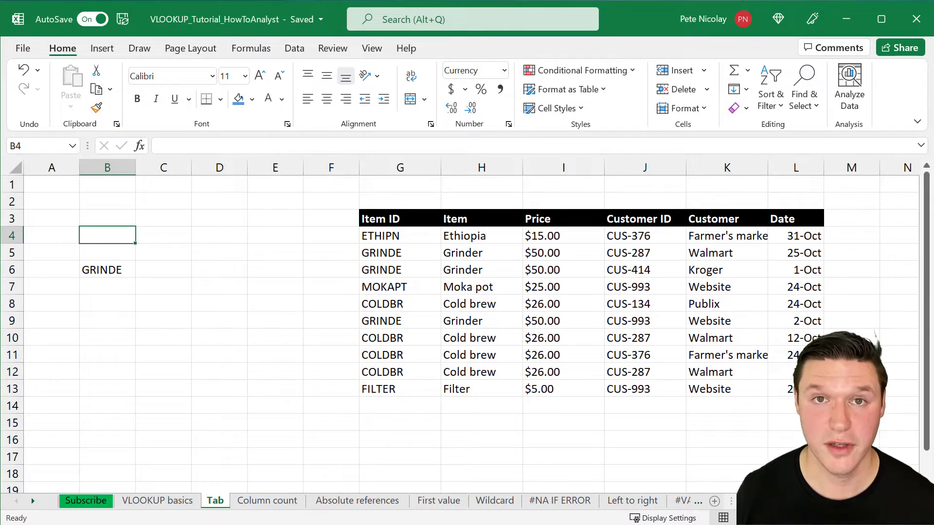
Start a VLOOKUP in B4, then on Column count begin the table range as G3:G13
text(=)
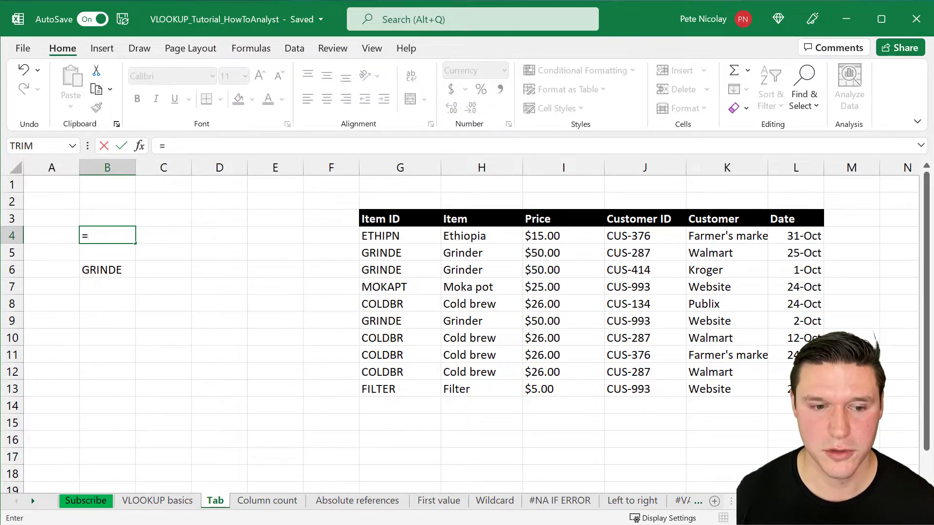
text(VL)
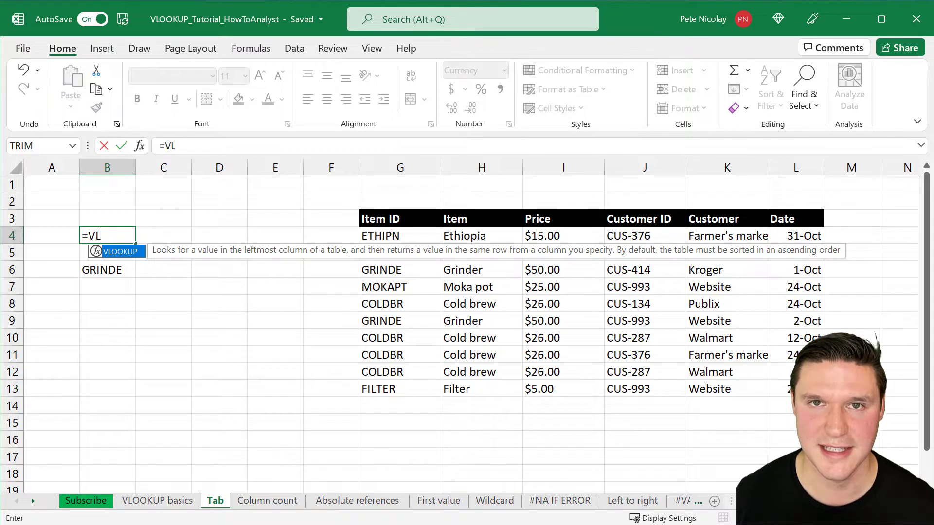
key(Tab)
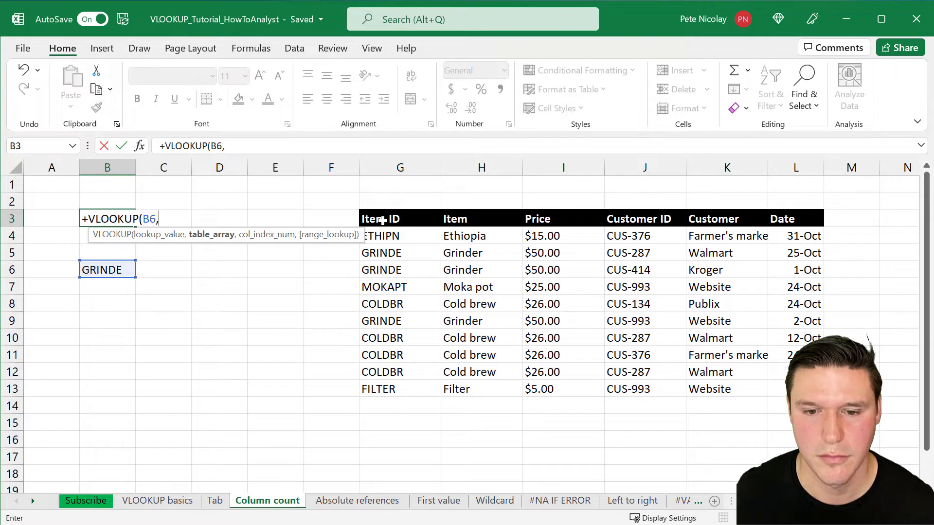
click(383, 220)
key(ctrl+shift+Down)
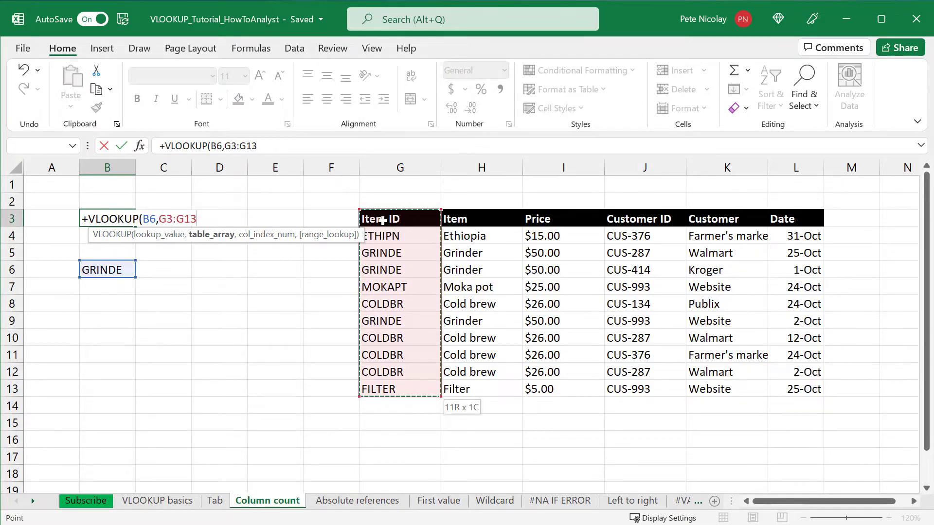
Widen the table range across the columns, then trim it back to drop Date and Customer
key(shift+Right)
key(shift+Right)
key(shift+Right)
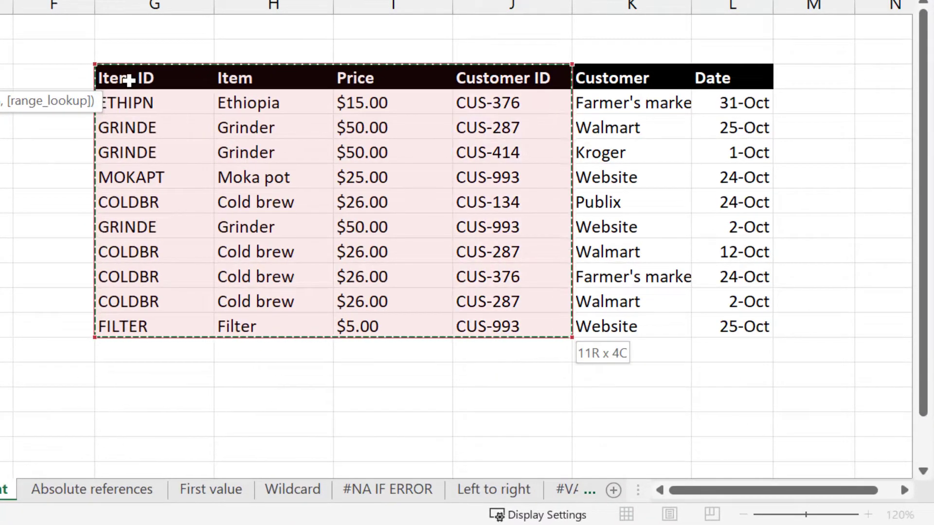
key(shift+Right)
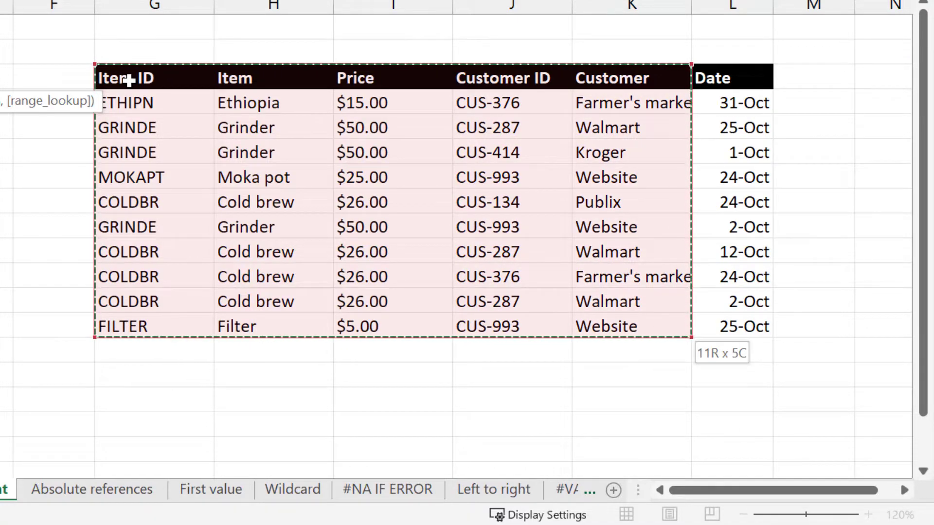
key(shift+Right)
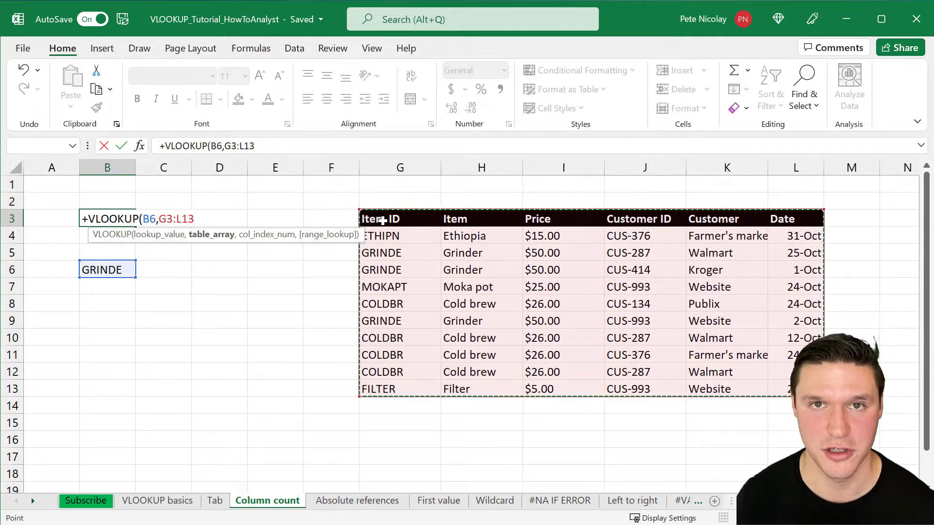
key(shift+Left)
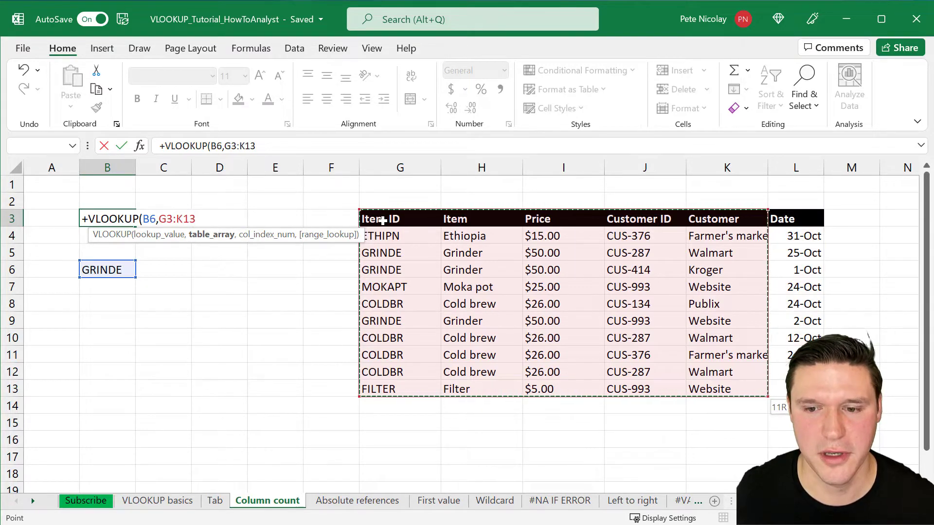
key(shift+Left)
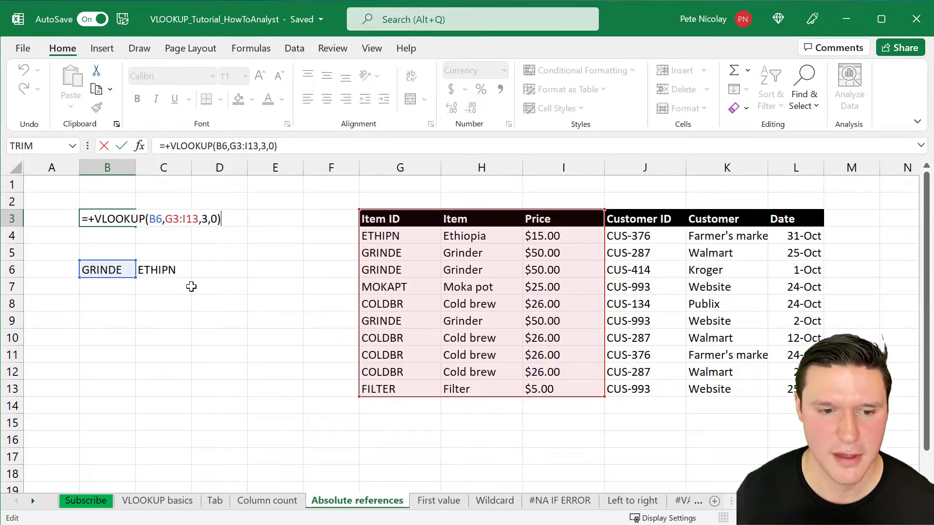
Enter the B3 lookup and copy it into C3 to check the result
key(ctrl+Return)
drag(136, 226, 184, 232)
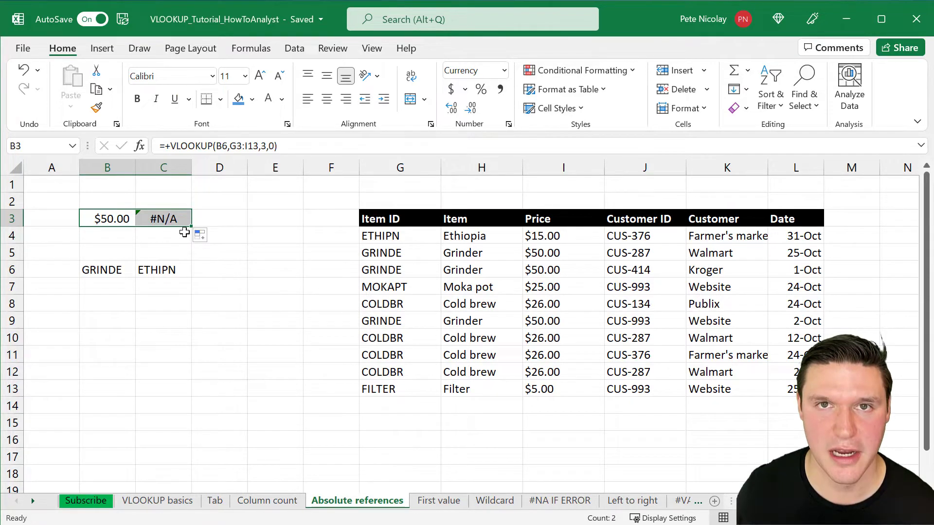
key(F2)
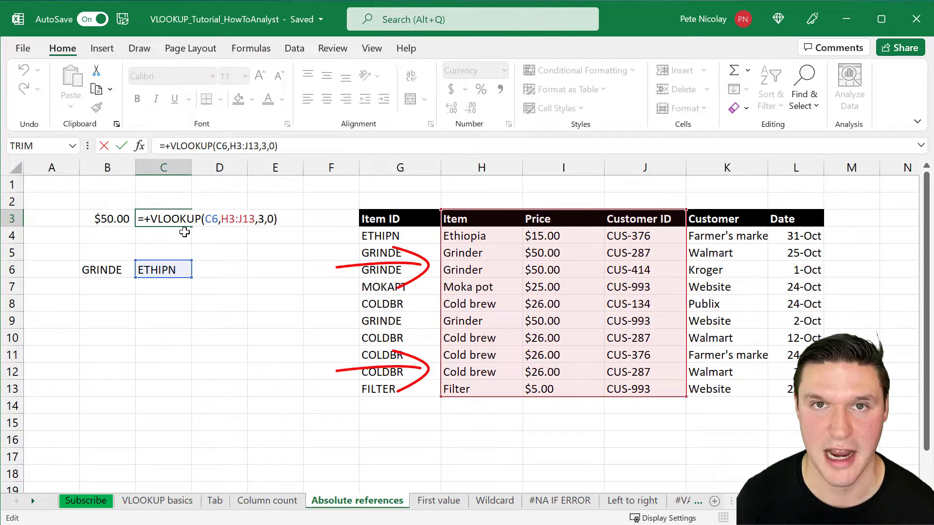
key(ctrl+Return)
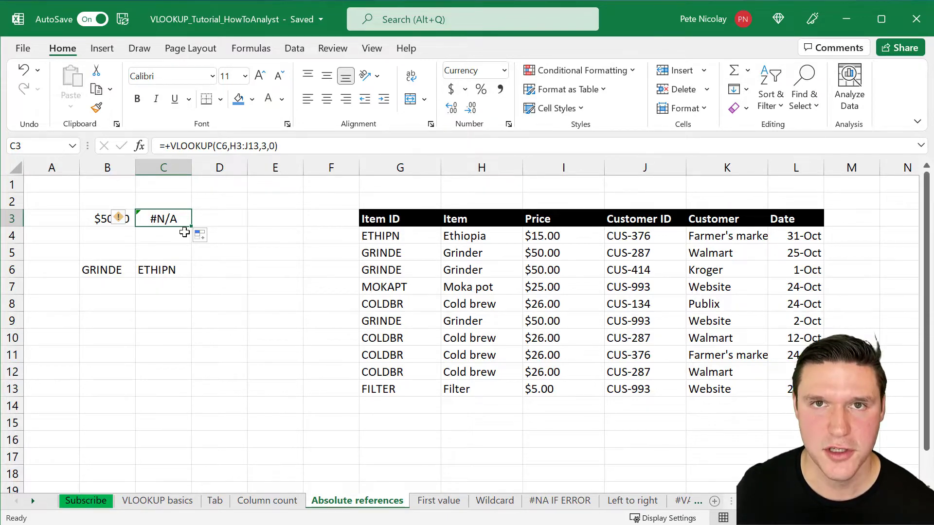
Make the B3 table range G3:I13 absolute with F4
key(Left)
key(F2)
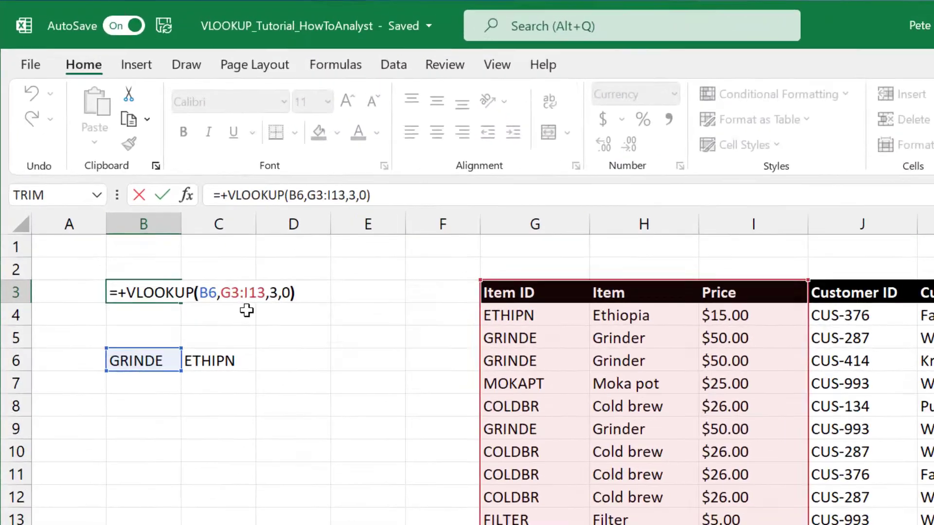
key(Left)
key(Left)
key(Left)
key(Left)
key(Left)
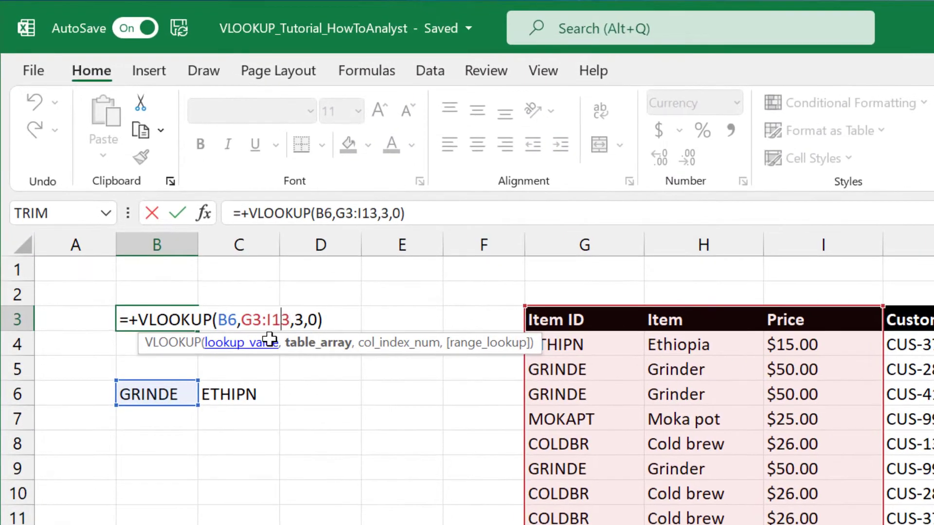
key(shift+Left)
key(shift+Left)
key(shift+Left)
key(shift+Left)
key(shift+Left)
key(shift+Left)
key(F4)
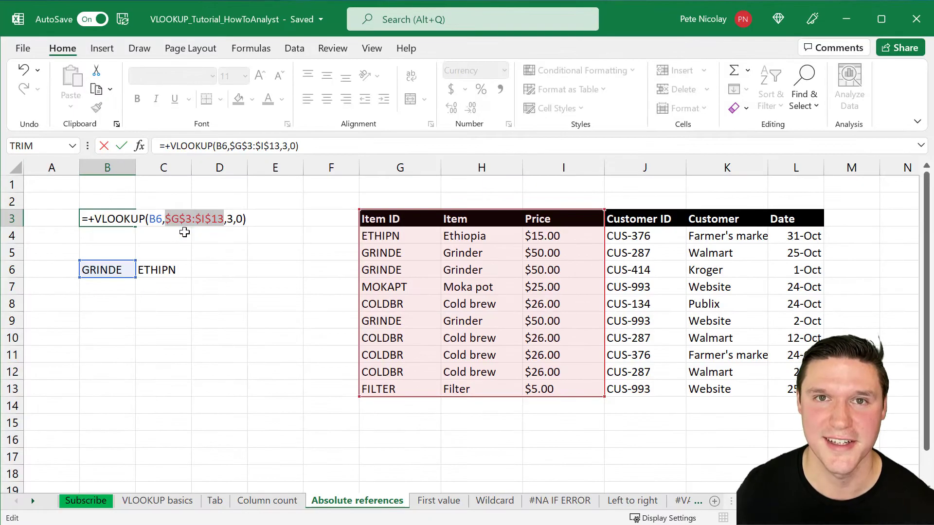
key(Return)
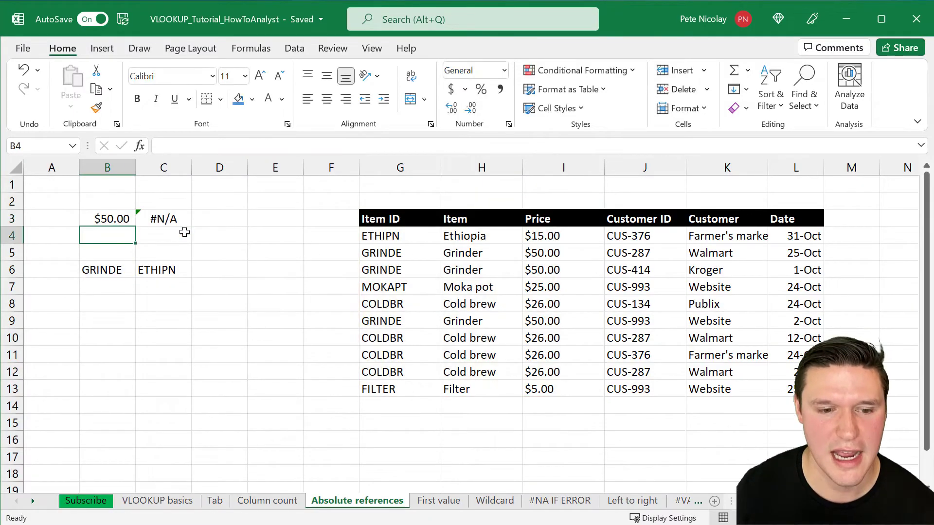
Recopy the B3 lookup into C3 so it returns $15.00, then go to the First value sheet
key(Up)
drag(135, 228, 180, 228)
click(163, 218)
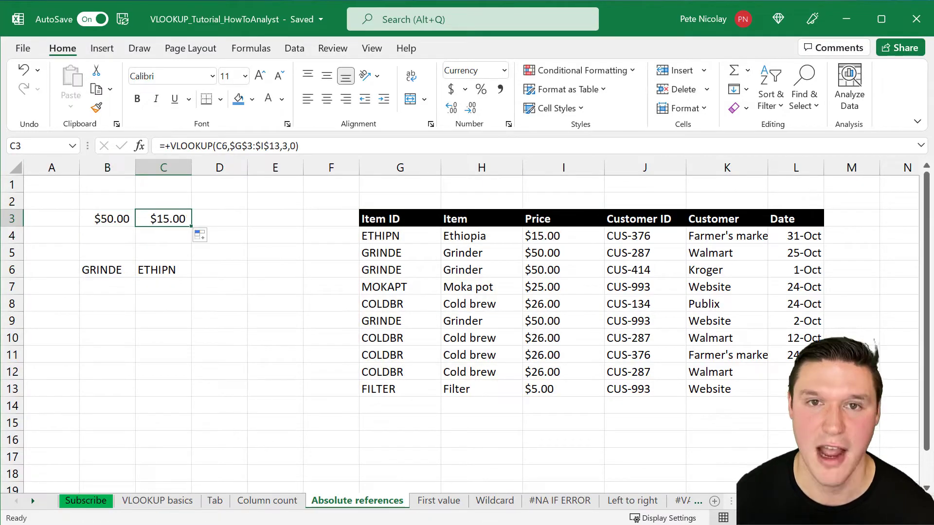
key(F2)
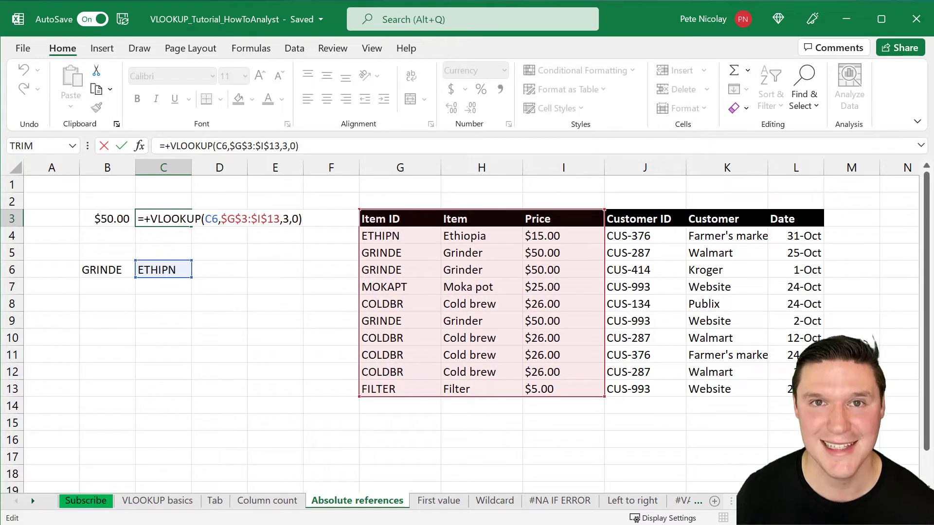
key(Return)
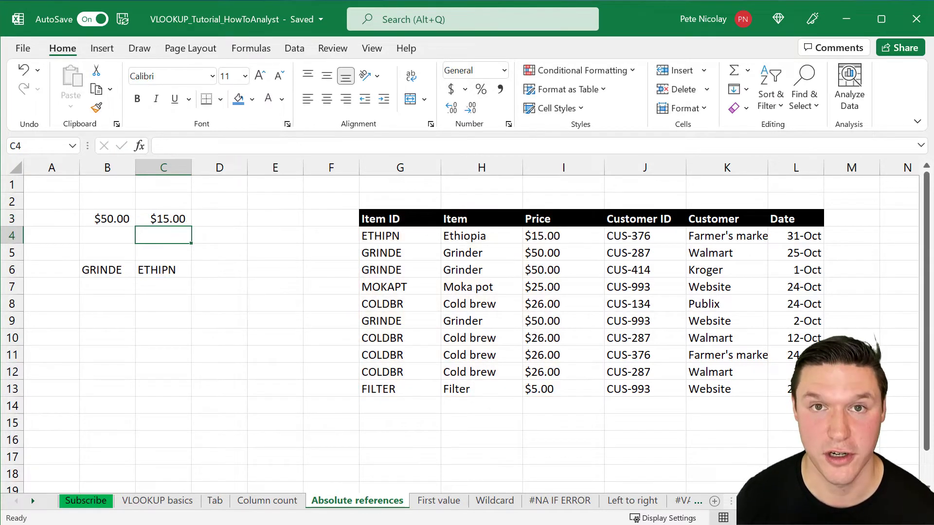
key(ctrl+Page_Down)
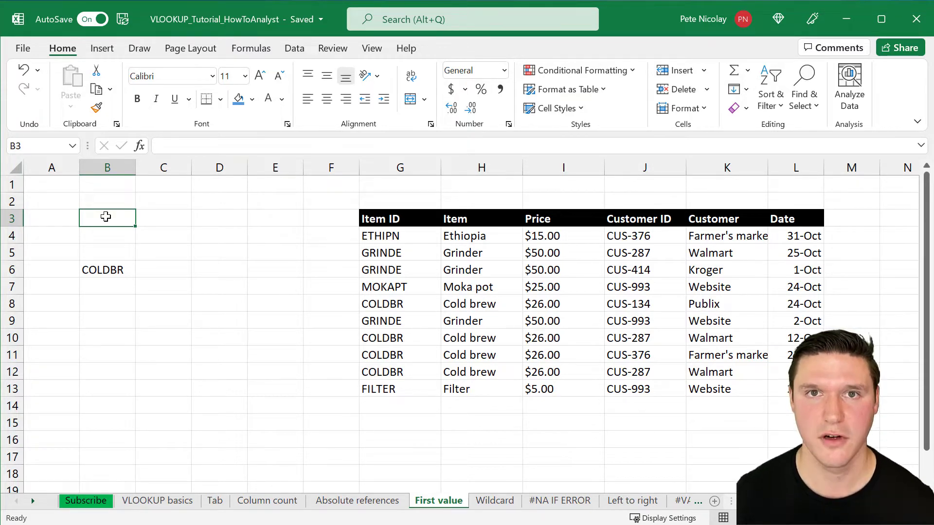
Paste the customer lookup into B3 so it returns Publix, then go to the Wildcard sheet
text(=+VLOOKUP(B6,G3:K13,5,0))
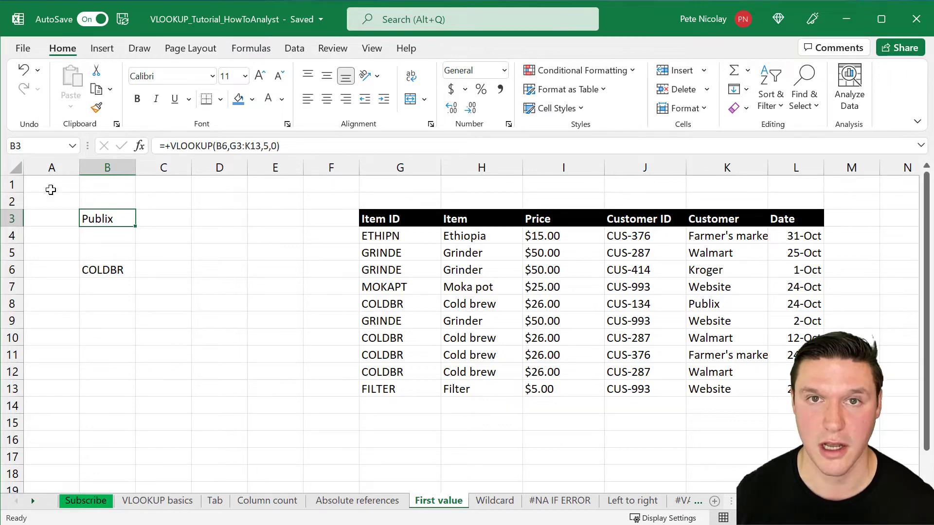
key(F2)
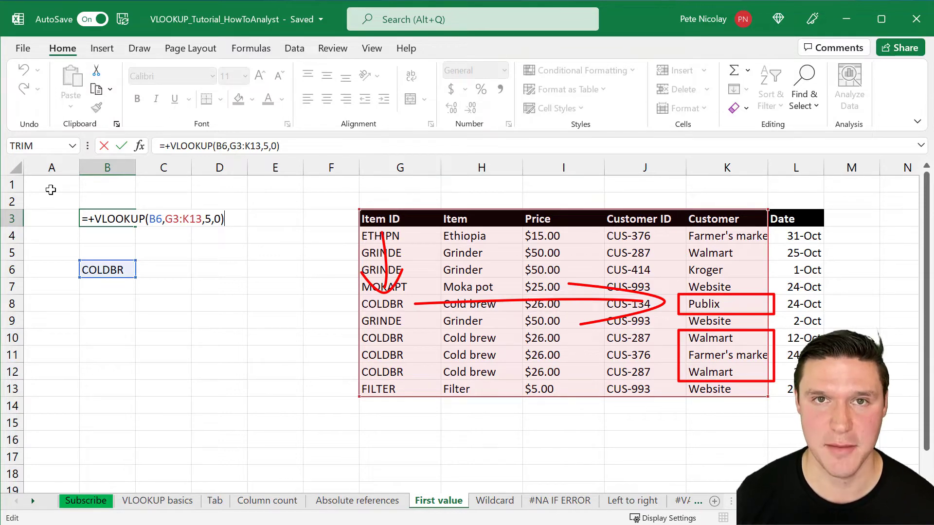
key(Return)
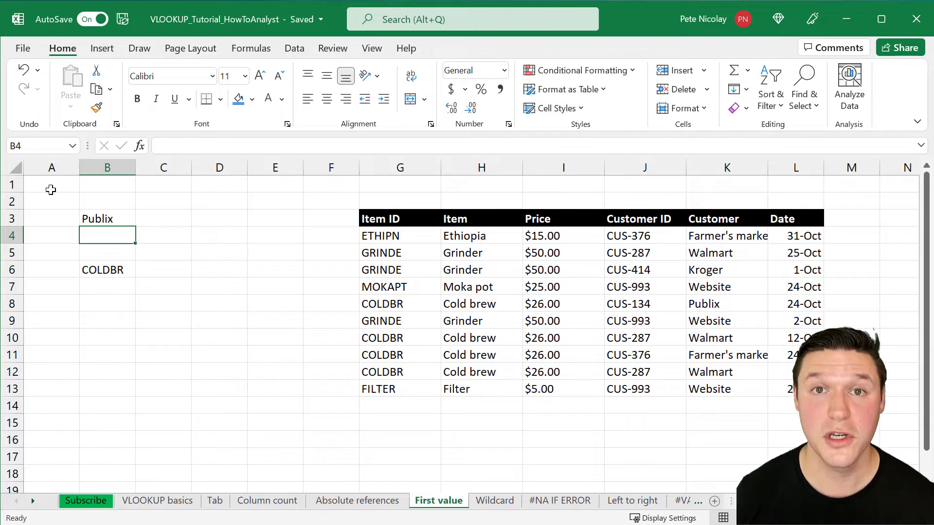
key(ctrl+Page_Down)
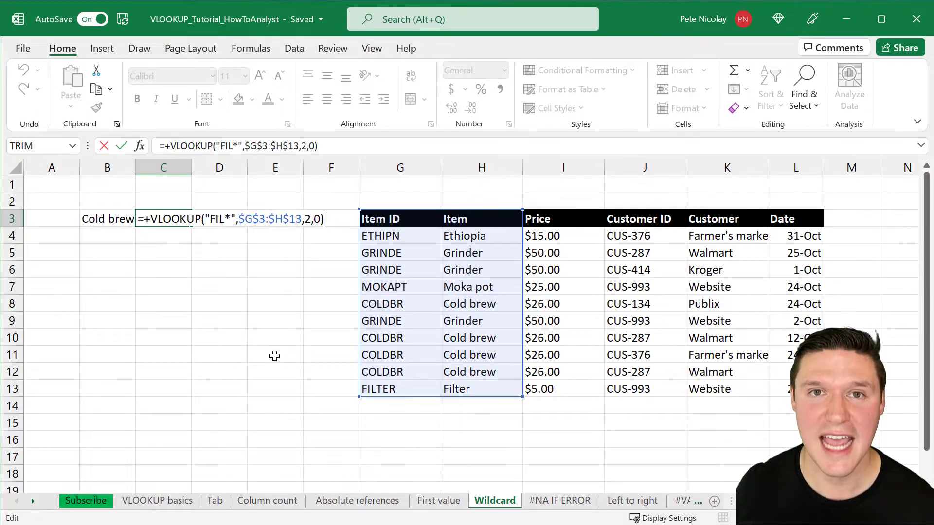
Confirm =VLOOKUP("FIL*",$G$3:$H$13,2,0) in C3 so it returns Filter
key(Return)
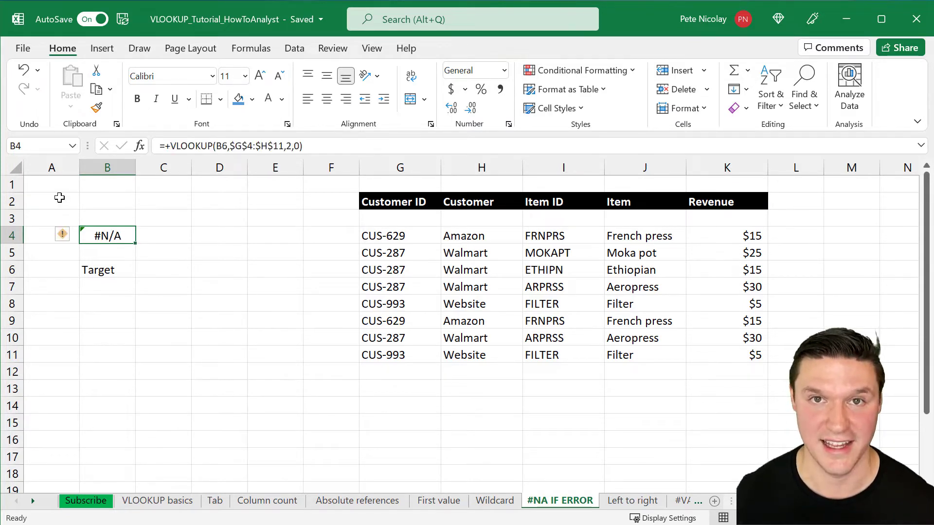
Wrap B4's Target lookup in IFERROR with "missing customer" as the fallback value
key(F2)
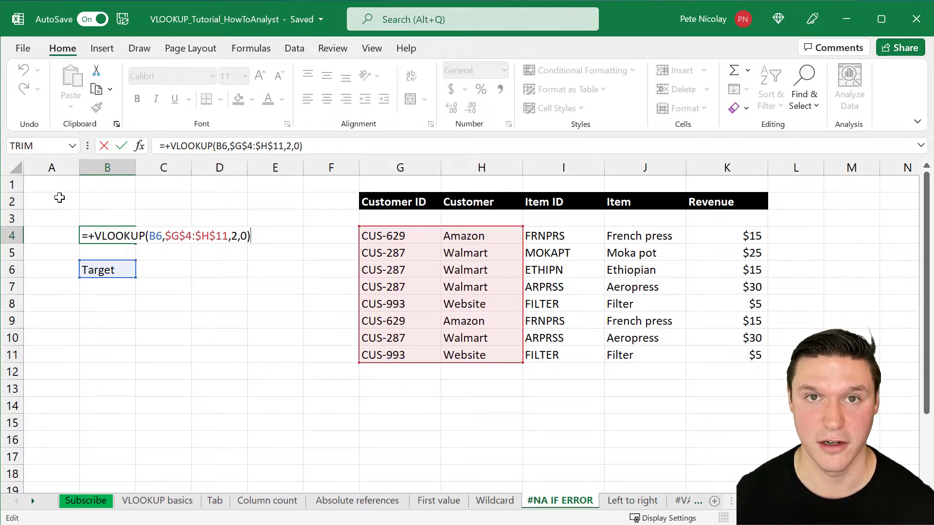
key(Return)
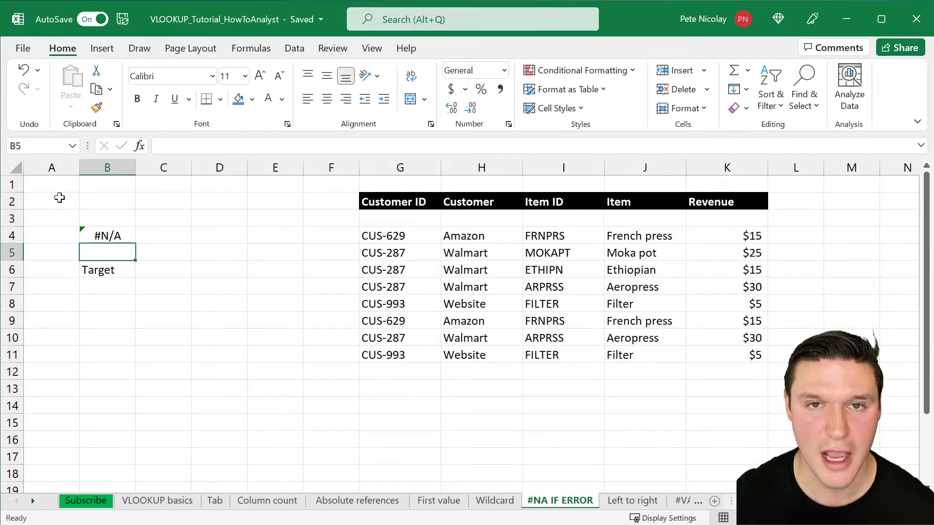
key(Up)
key(F2)
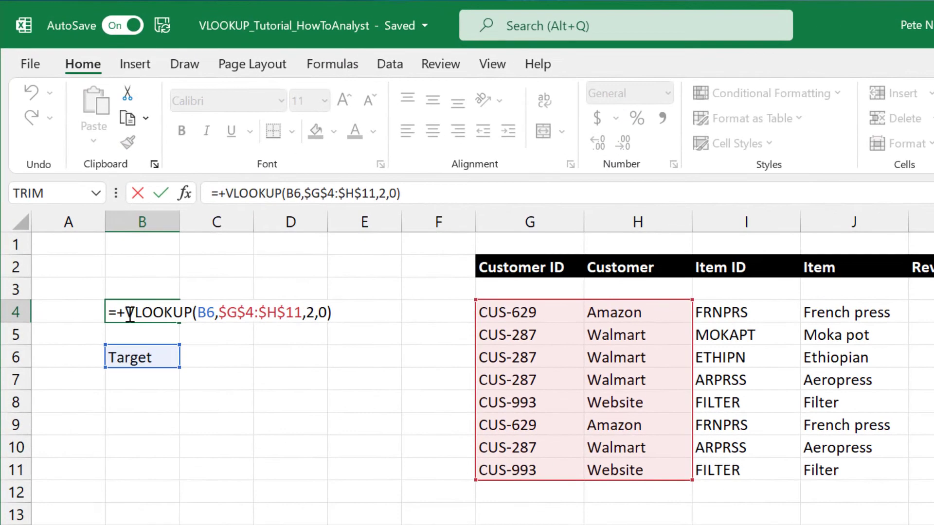
text(if)
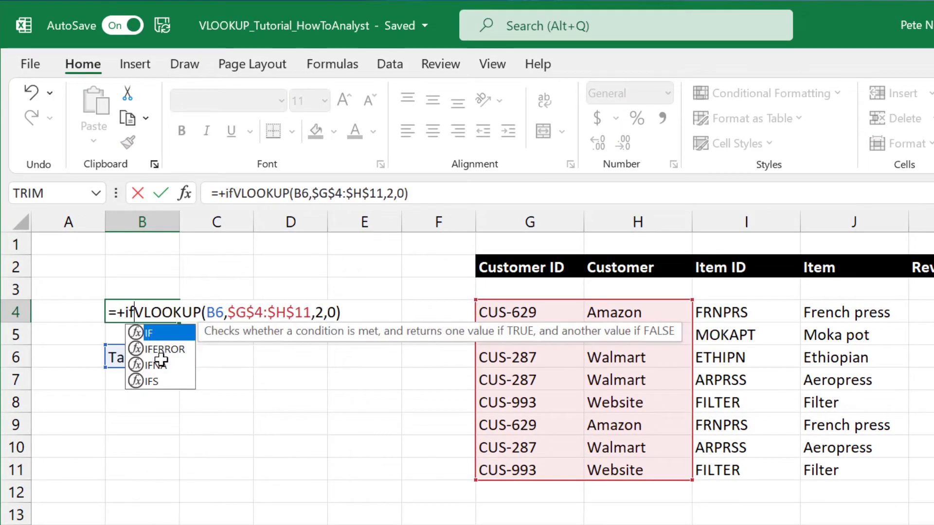
key(Down)
key(Tab)
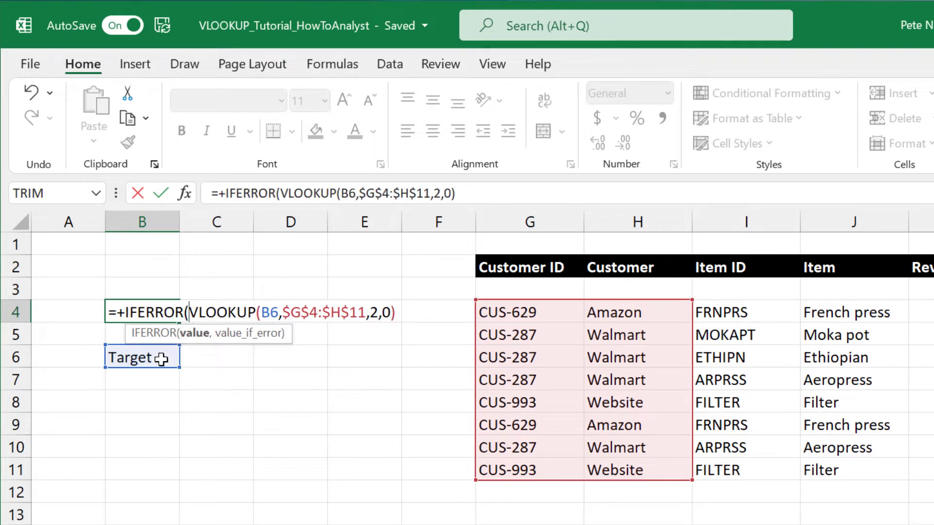
key(End)
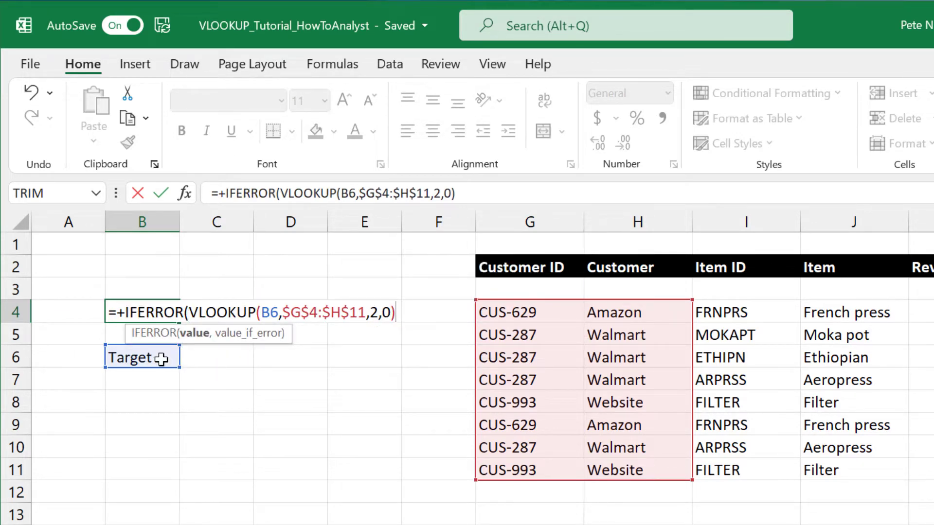
text(,")
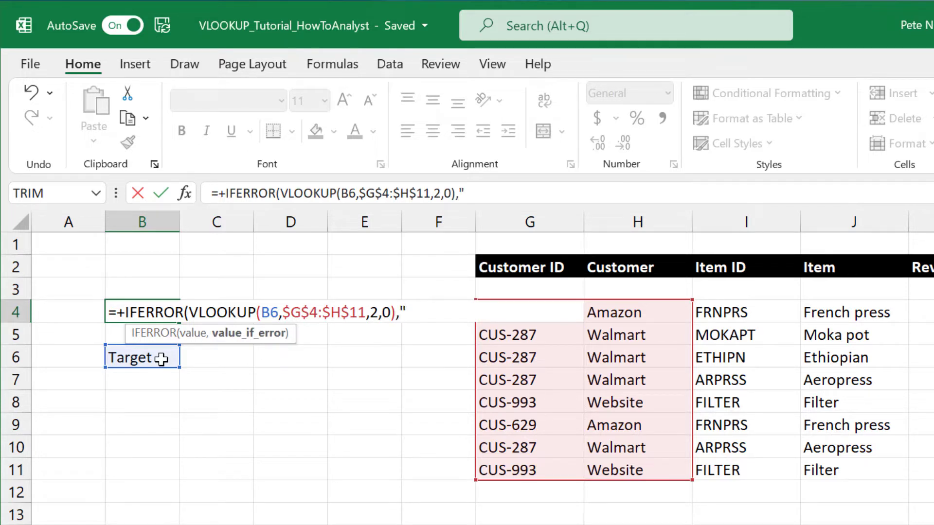
text(missing)
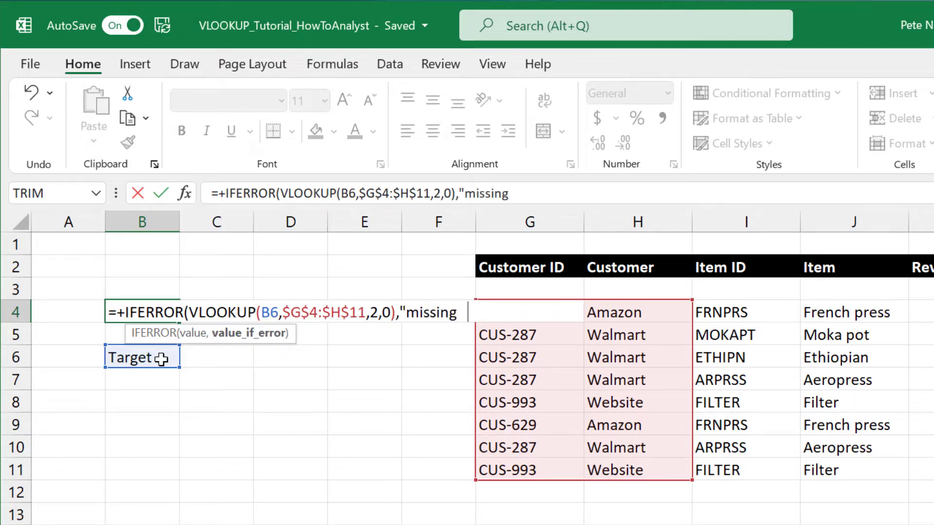
text( customer")
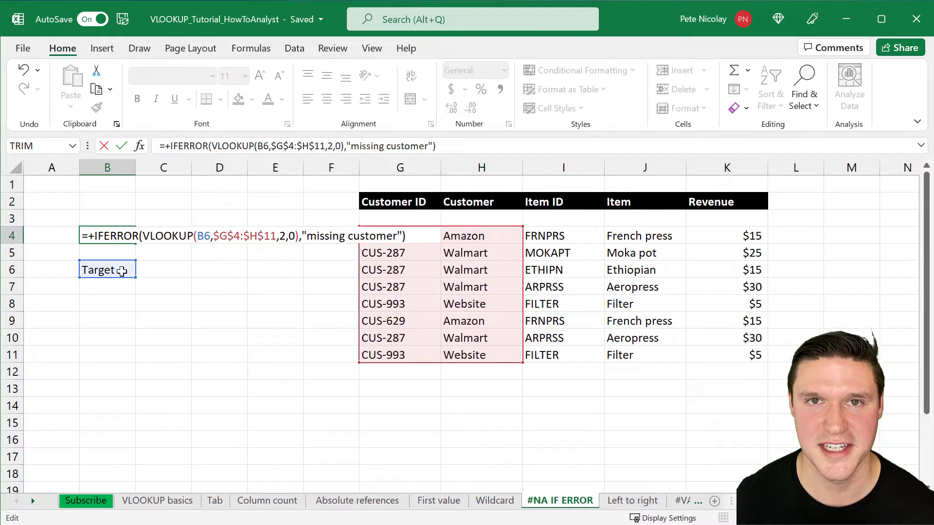
key(Return)
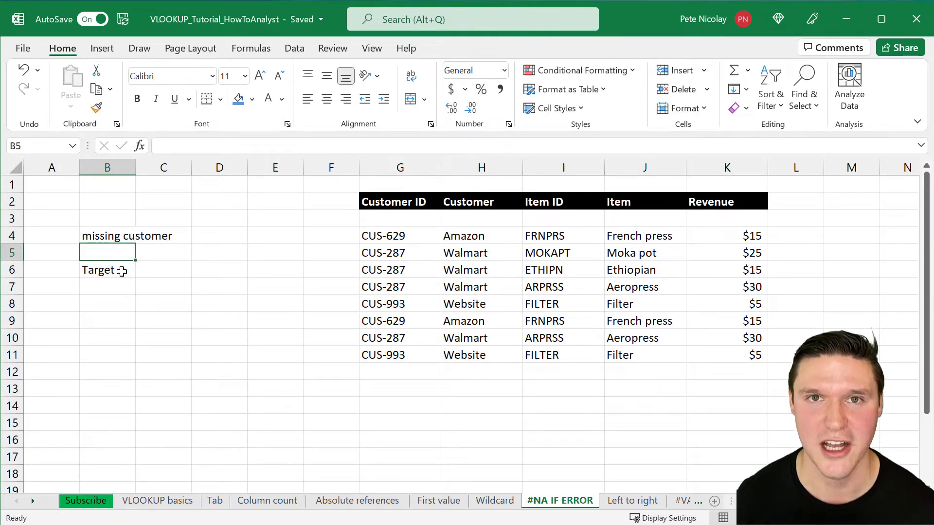
On the Left to right sheet, start B4's lookup range at column H so it returns French press
key(ctrl+Page_Down)
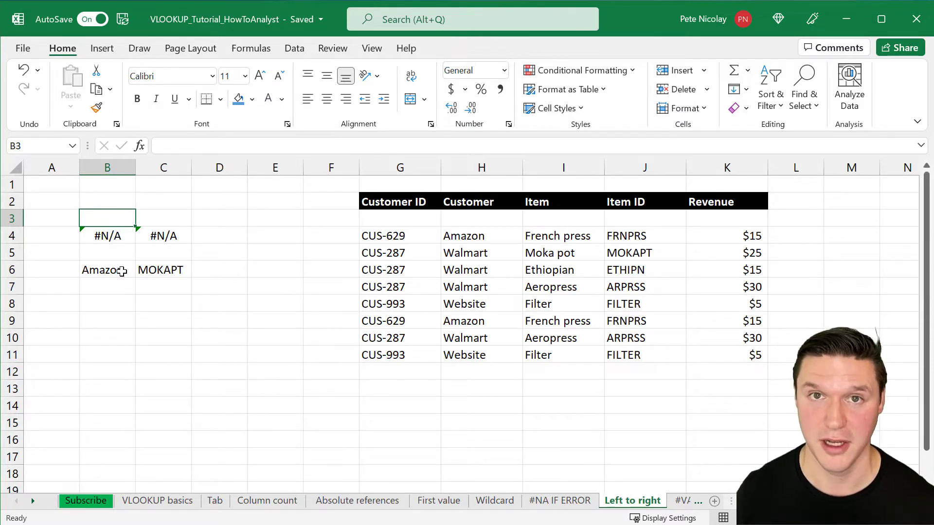
key(Down)
key(F2)
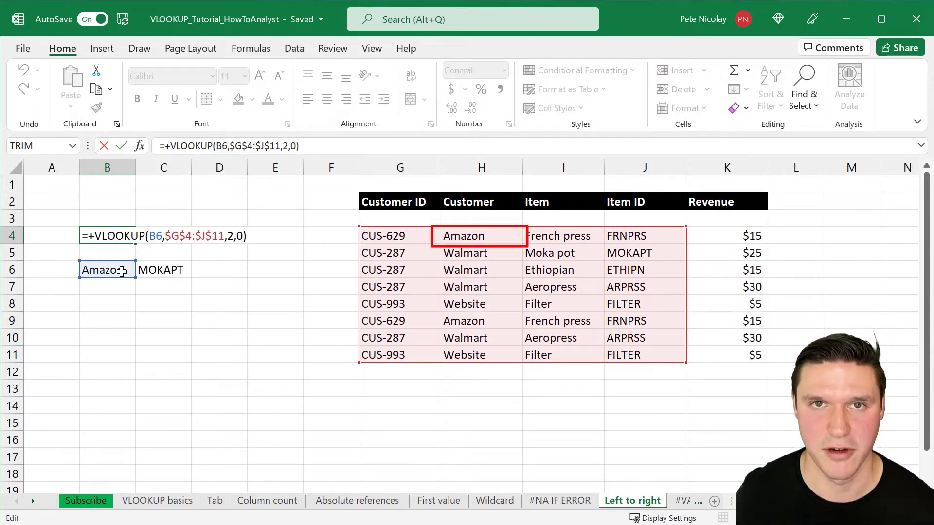
key(Return)
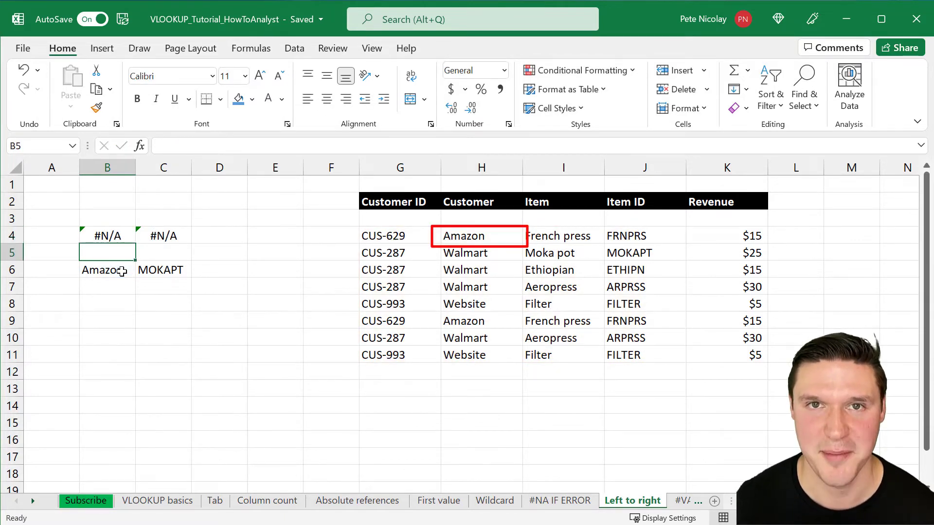
key(Up)
key(F2)
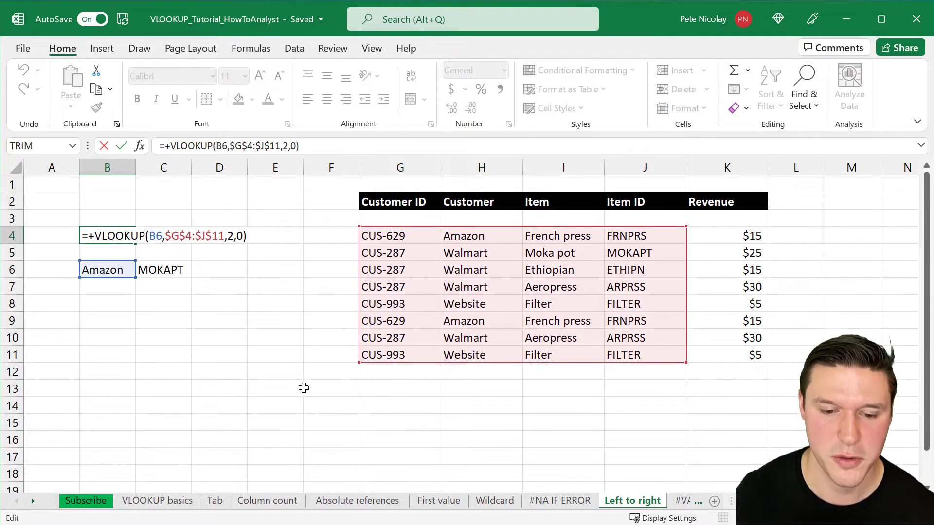
drag(371, 364, 408, 370)
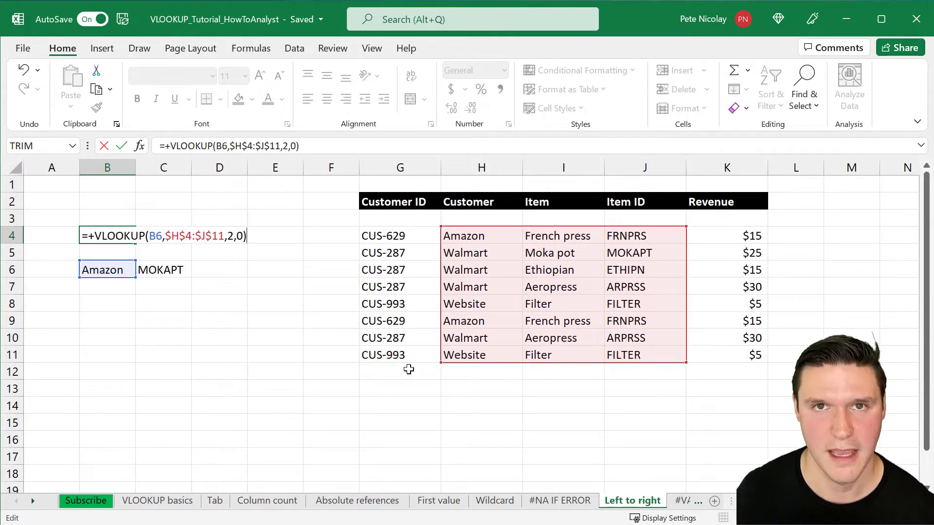
key(Return)
Autofit column B and inspect C4's MOKAPT item lookup, which shows #N/A
click(164, 321)
double_click(136, 162)
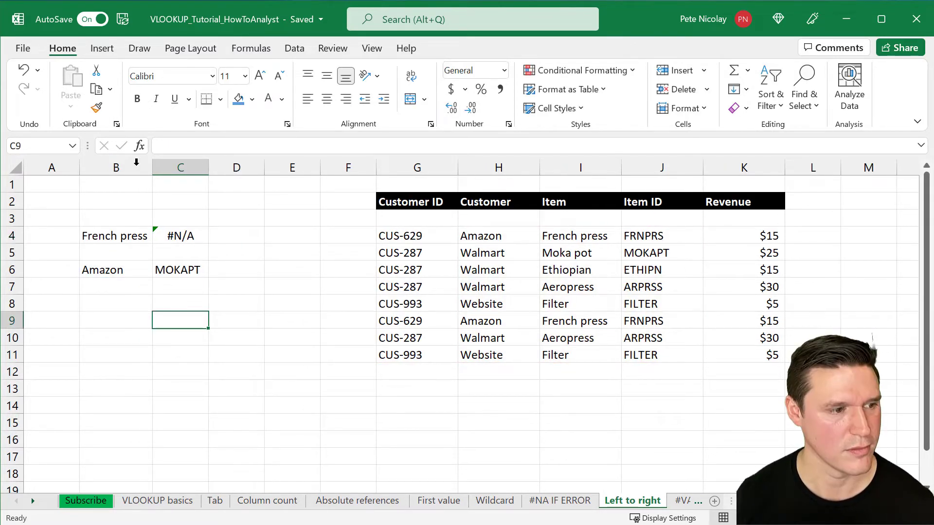
key(Up)
key(Up)
key(Up)
key(Up)
key(Up)
key(F2)
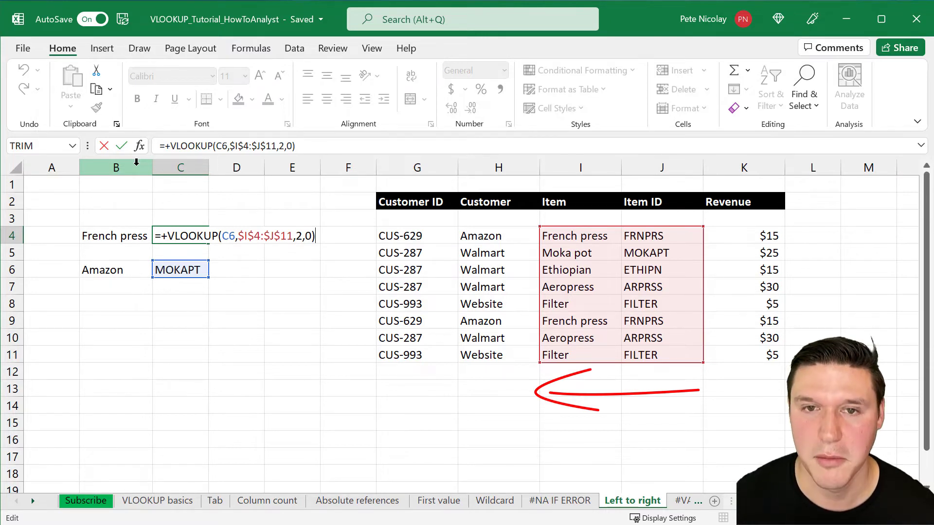
key(Return)
click(199, 228)
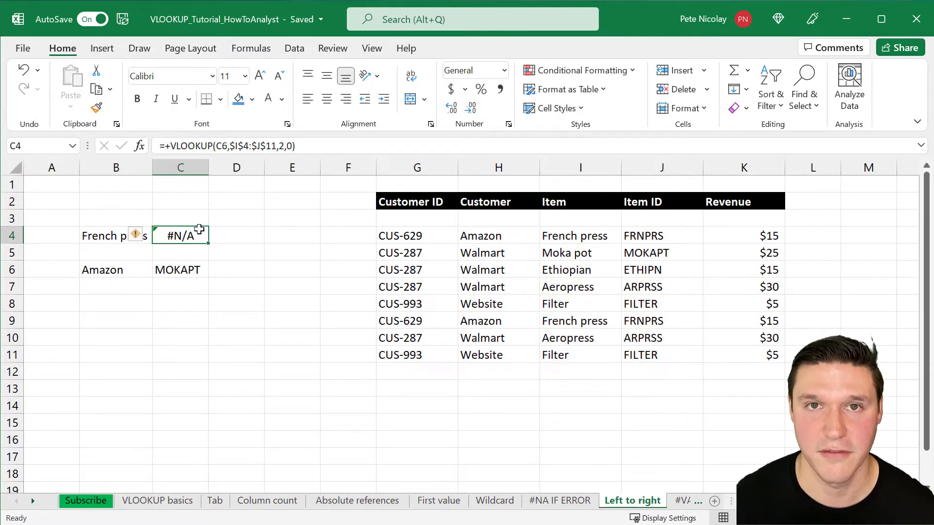
Move the Item ID column ahead of Item and widen C4's range to columns I–J for Moka pot
click(632, 163)
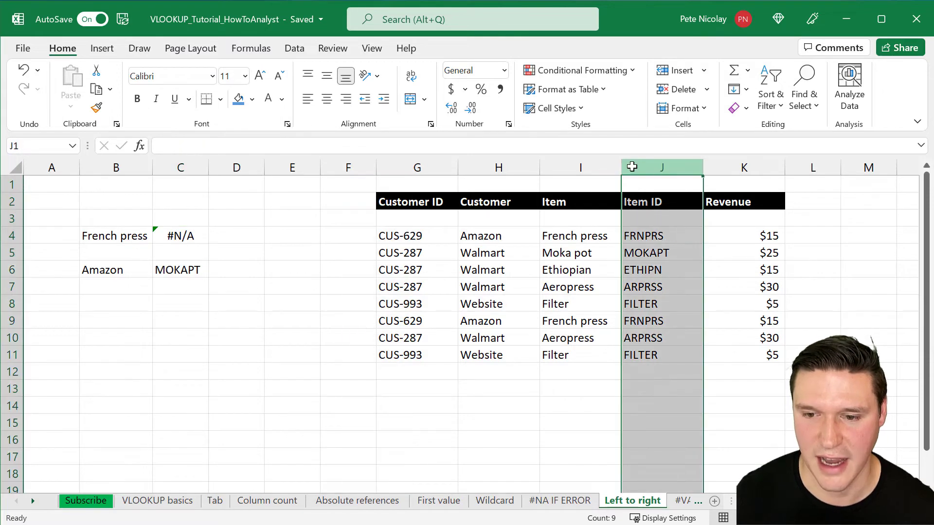
drag(622, 195, 546, 202)
double_click(186, 227)
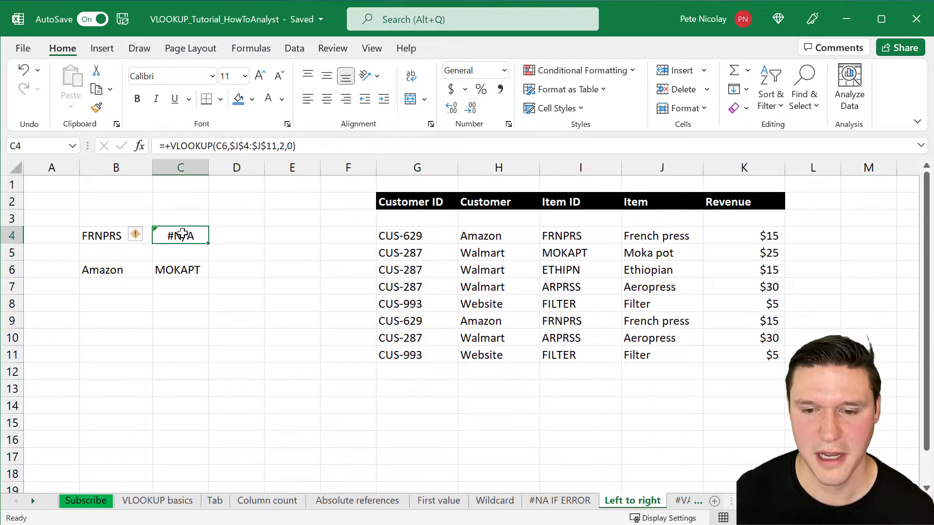
drag(621, 226, 549, 224)
key(Return)
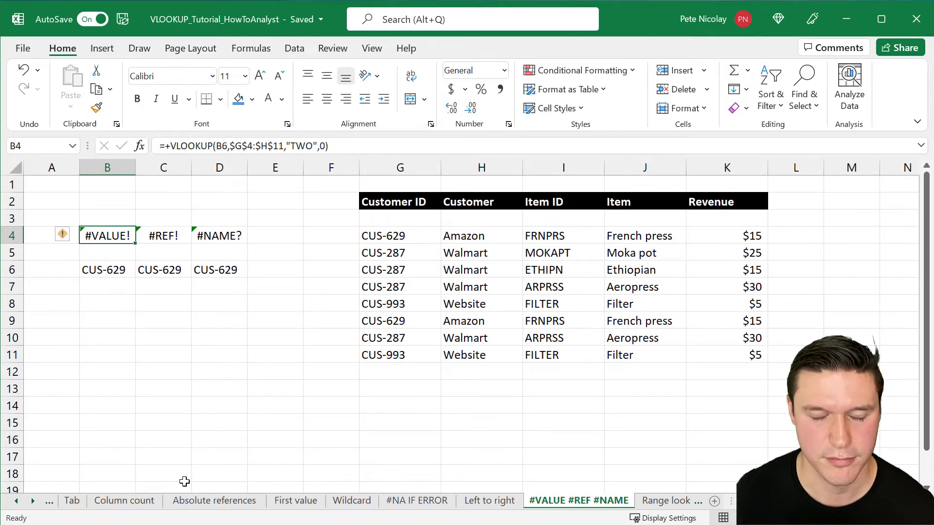
Replace the text column number TWO with 2 in B4's lookup so it returns Amazon
key(F2)
key(Left)
key(Left)
key(Left)
key(BackSpace)
key(BackSpace)
key(BackSpace)
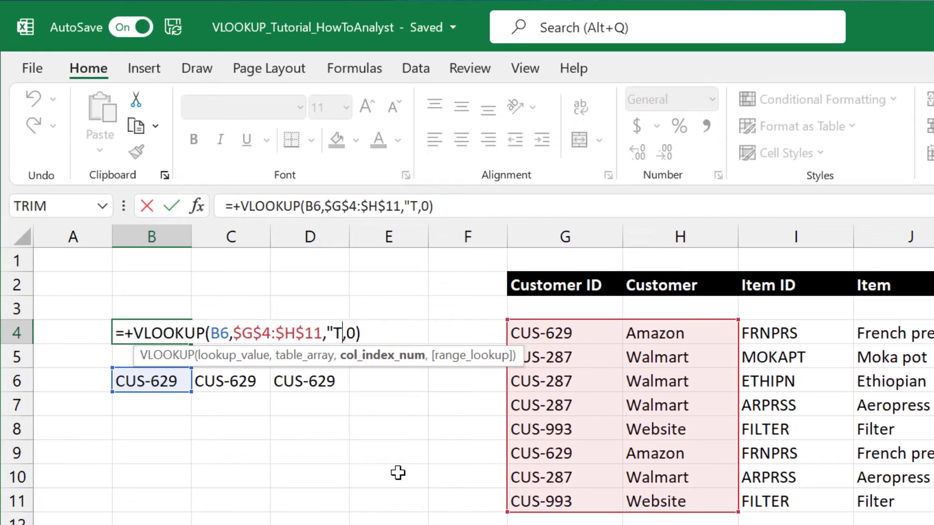
key(BackSpace)
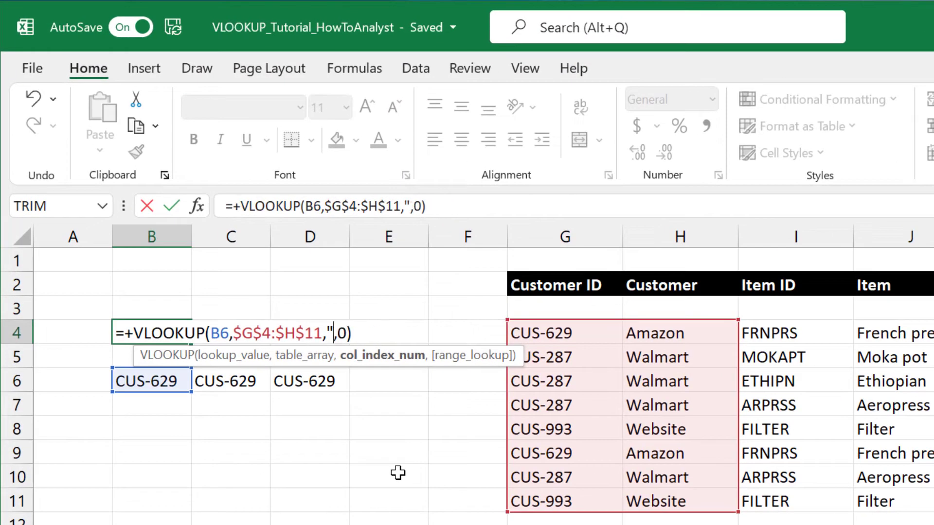
key(BackSpace)
text(2)
key(Return)
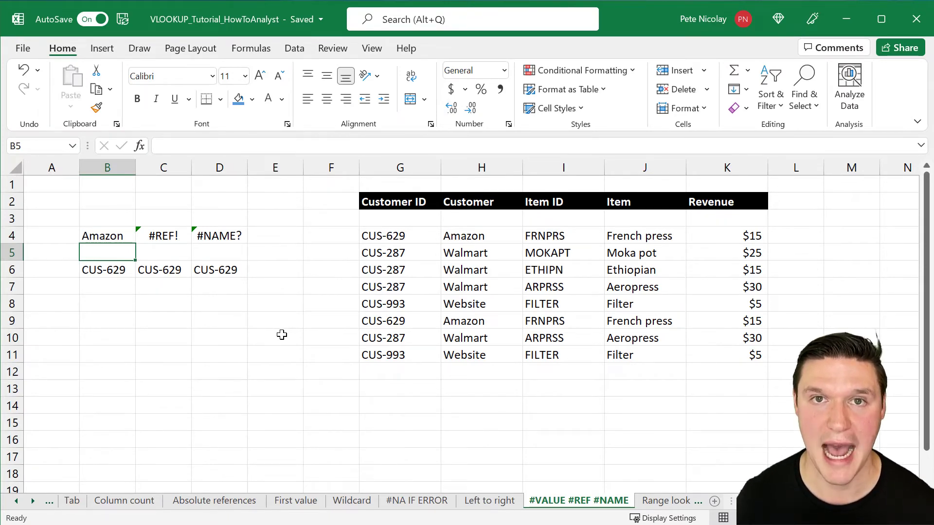
Widen C4's lookup range to $G$4:$I$11 so it returns FRNPRS instead of #REF!
key(Up)
key(Right)
key(F2)
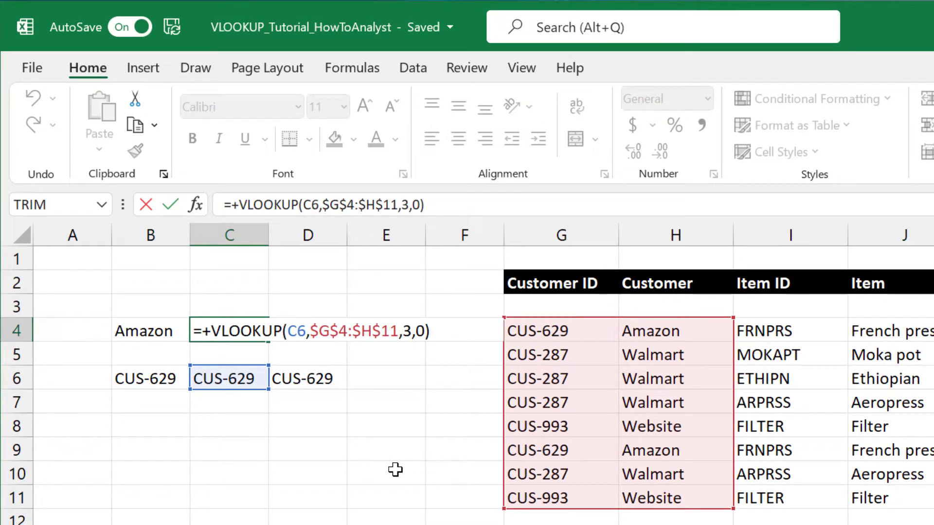
key(Return)
key(Up)
key(F2)
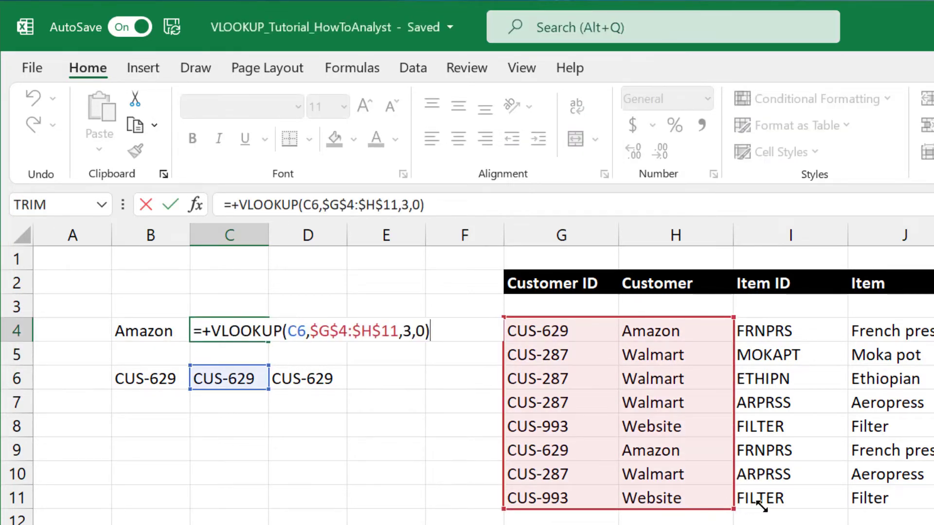
drag(762, 507, 797, 501)
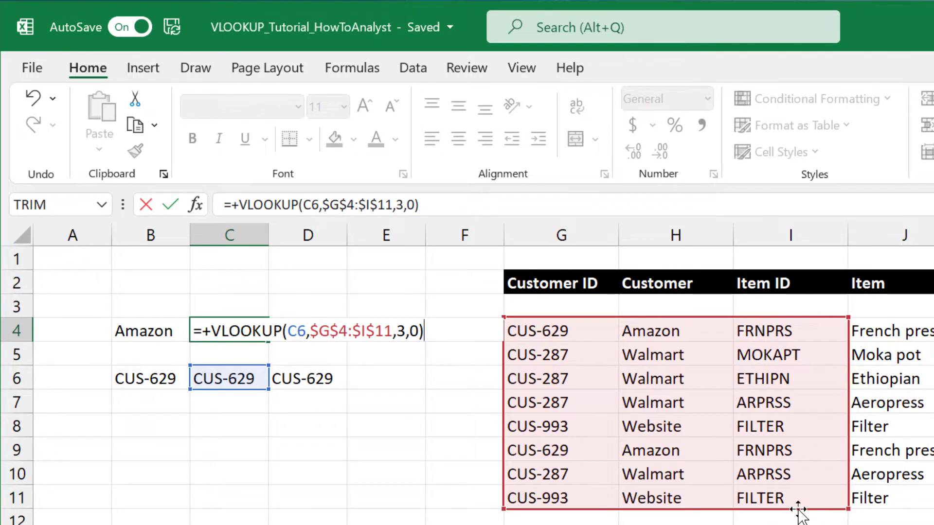
key(Return)
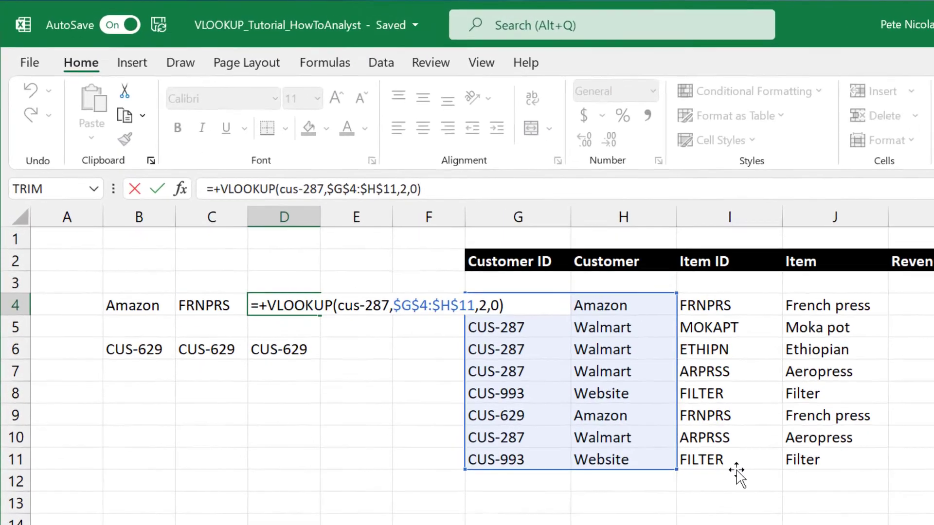
Put double quotes around cus-287 in D4's formula so it returns Walmart
key(Left)
key(Left)
key(Left)
key(Left)
key(Left)
key(Left)
key(Left)
key(Left)
key(Left)
key(Left)
key(Left)
key(Left)
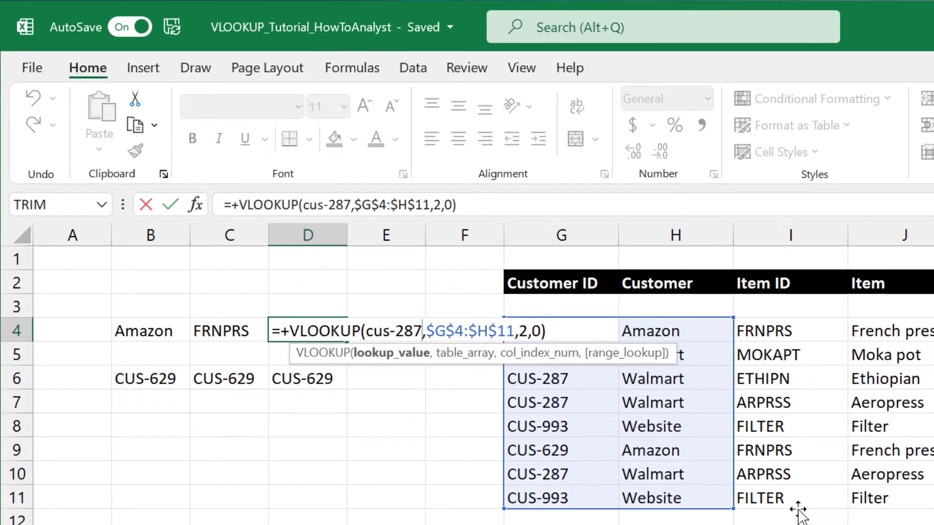
text(")
key(Left)
key(Left)
key(Left)
key(Left)
key(Left)
key(Left)
key(Left)
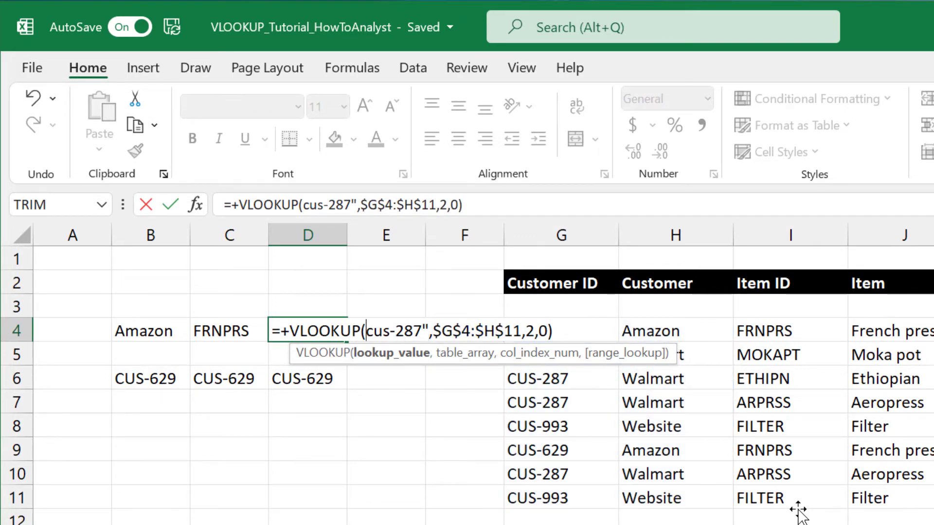
text(")
key(Return)
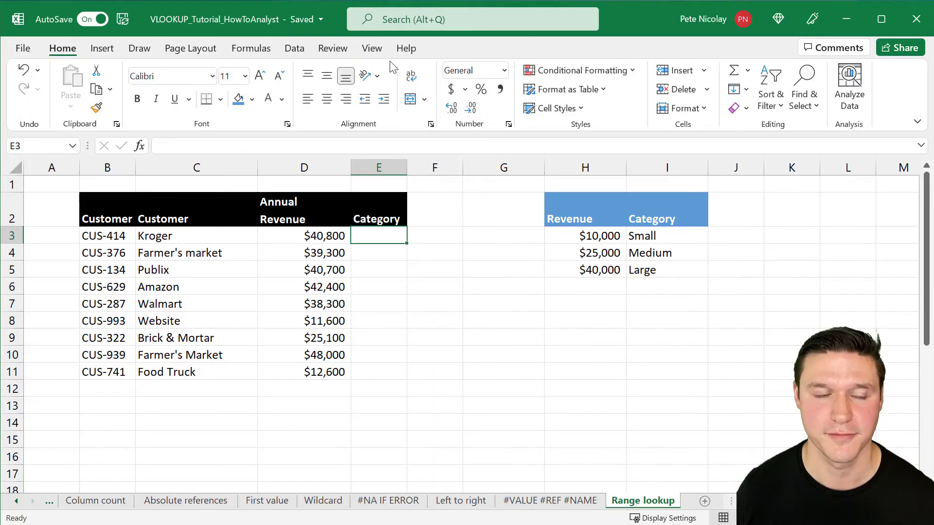
Enter =+VLOOKUP(D3,$H$2:$I$5,2,TRUE) in E3 and fill it down to E11
text(+VLOOKUP()
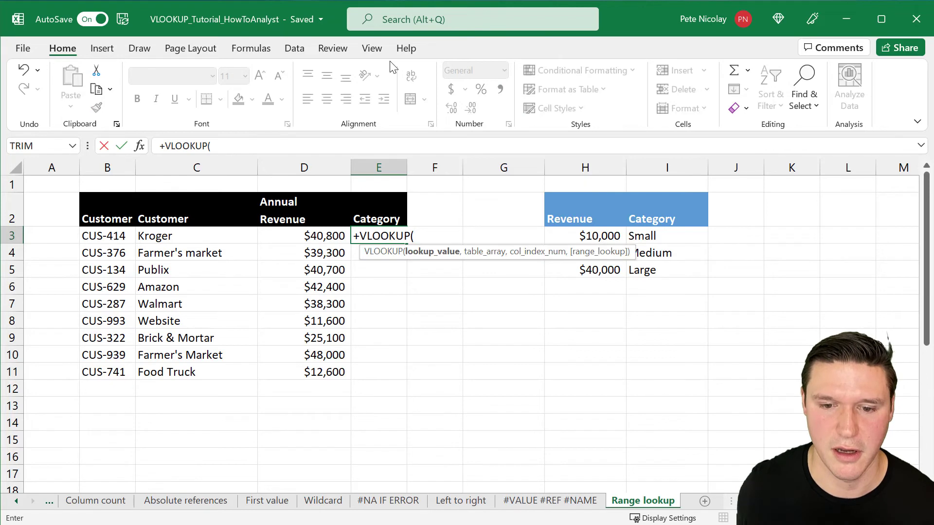
key(Left)
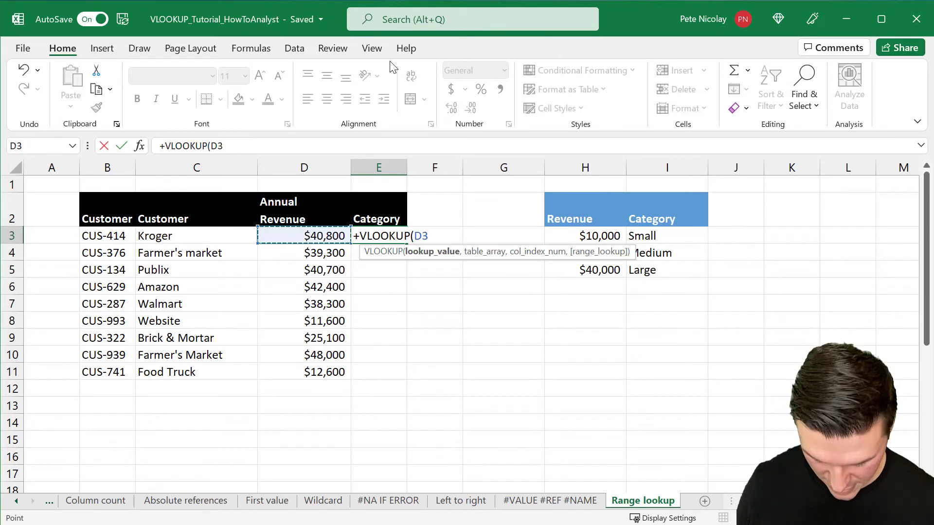
text(,)
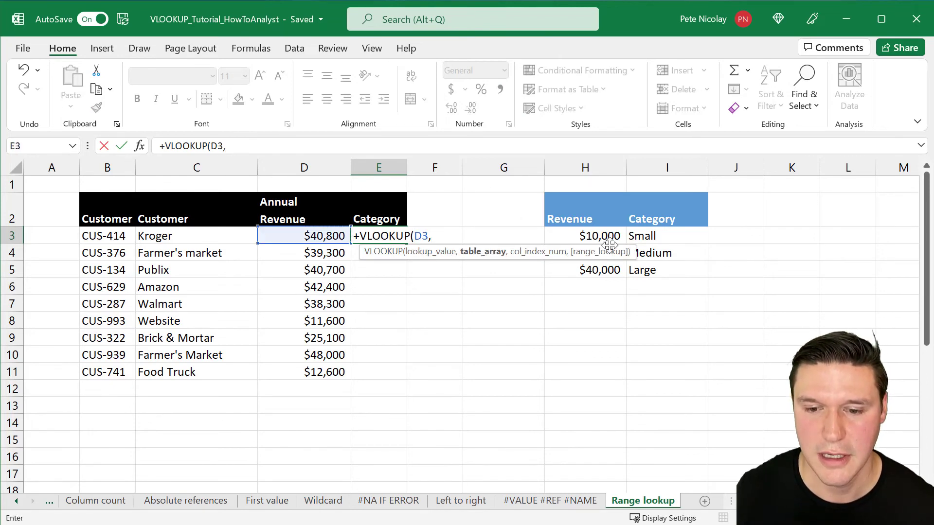
click(592, 219)
drag(592, 218, 675, 271)
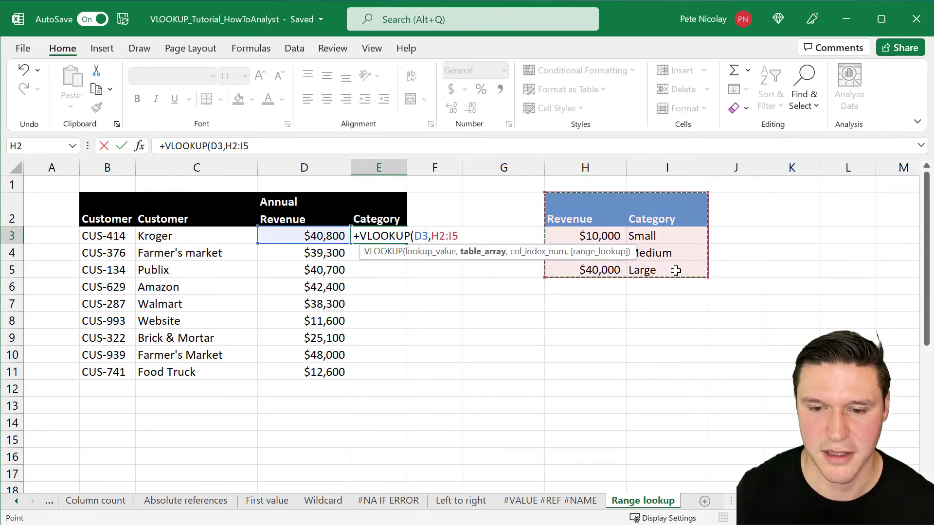
key(F4)
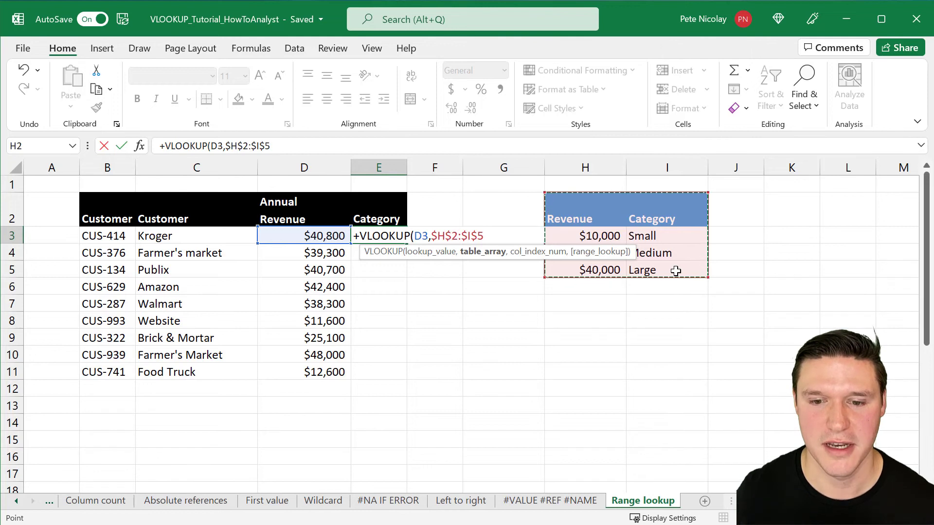
text(,2,true)
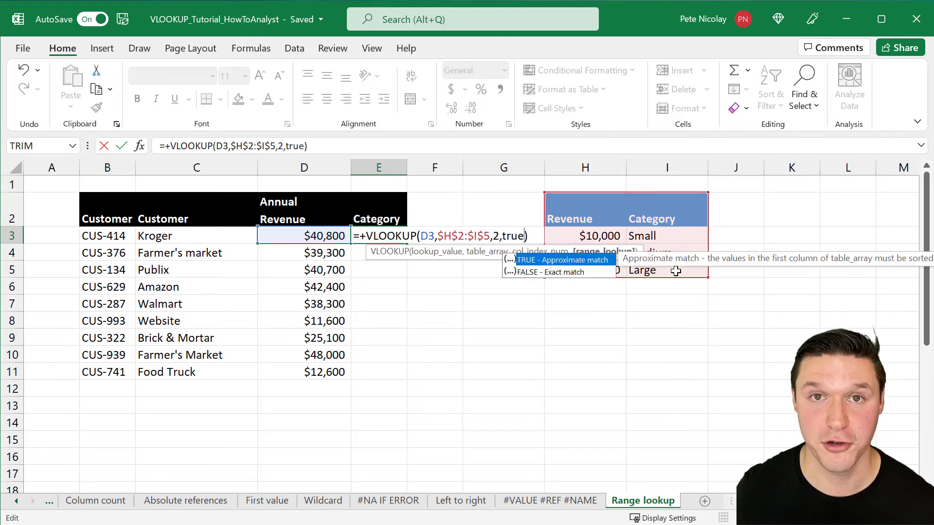
key(Return)
click(403, 240)
drag(407, 243, 388, 381)
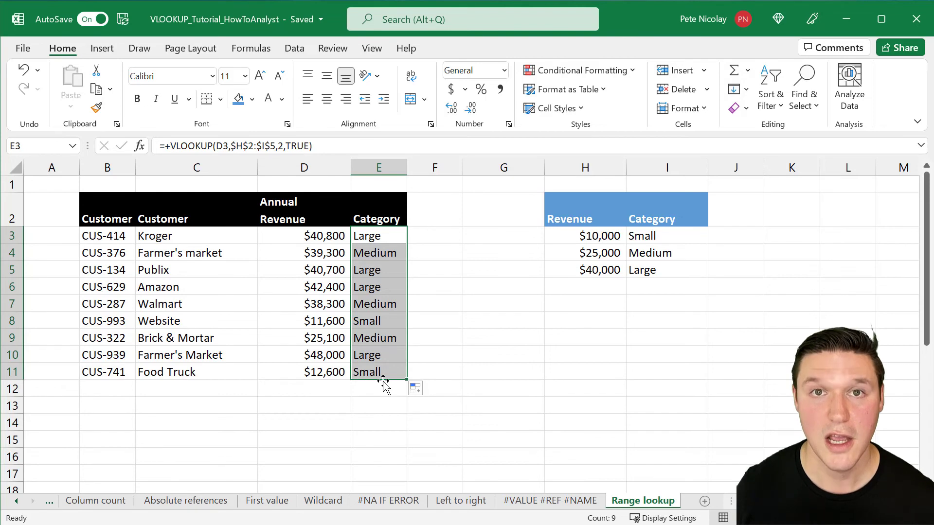
Add a new tier row with Tiny in I6 and a $1000 threshold in H6
click(666, 288)
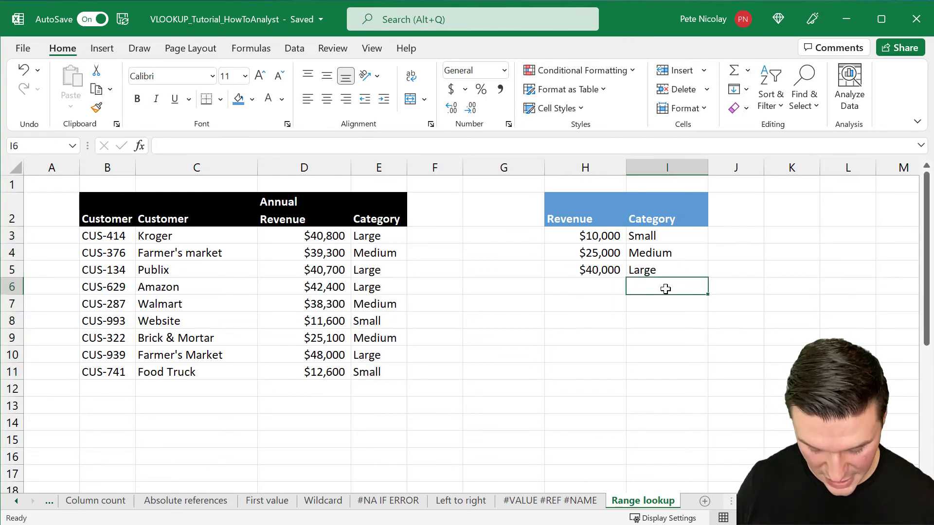
text(Tiny)
key(Return)
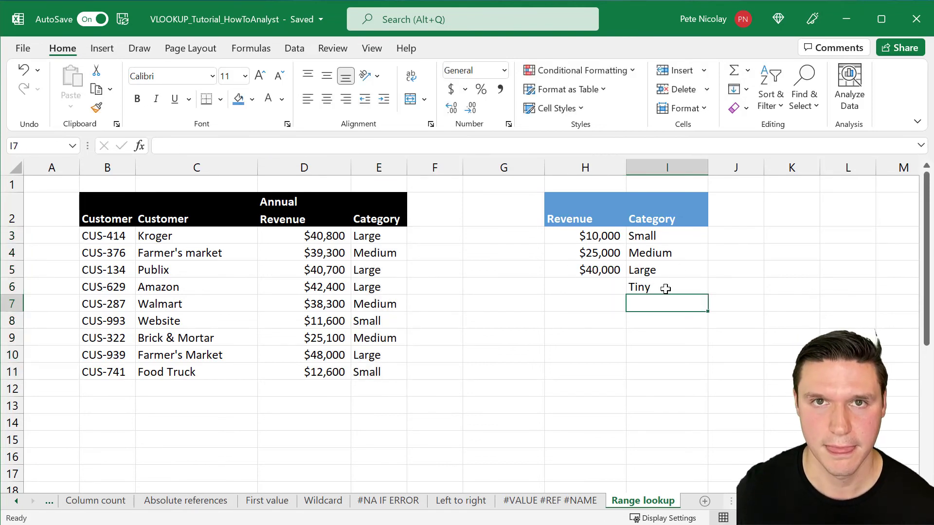
key(Up)
key(Left)
text($)
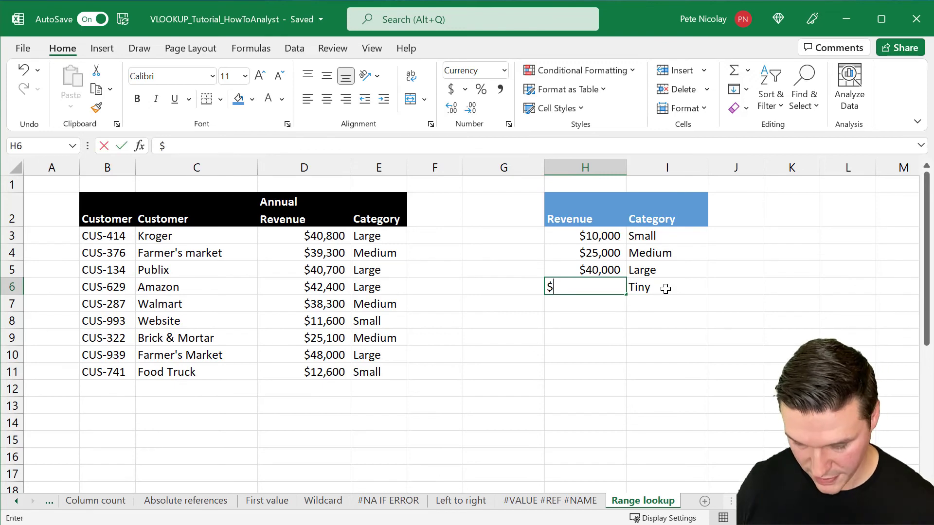
text(1000)
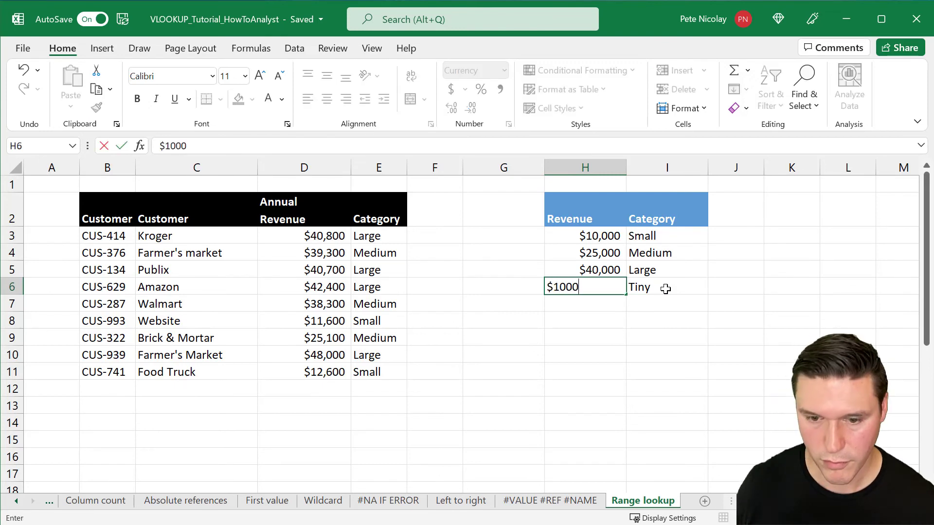
key(Return)
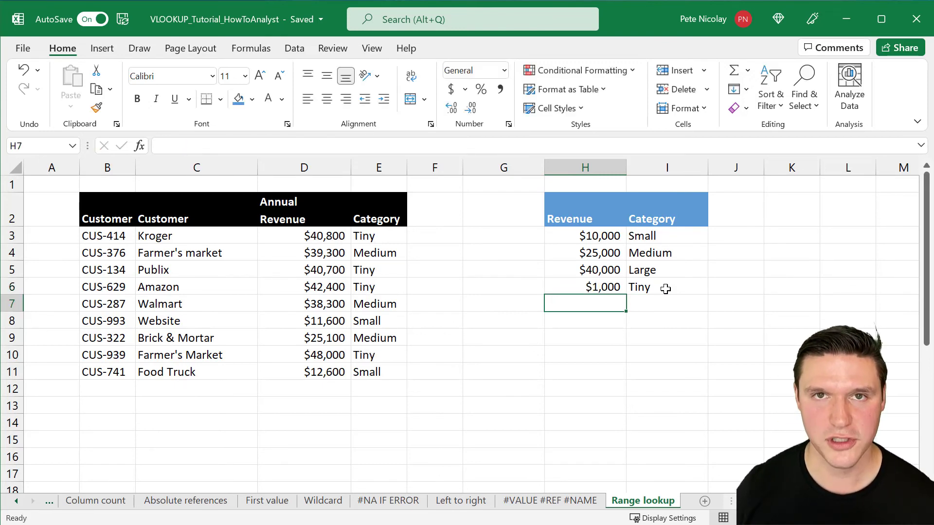